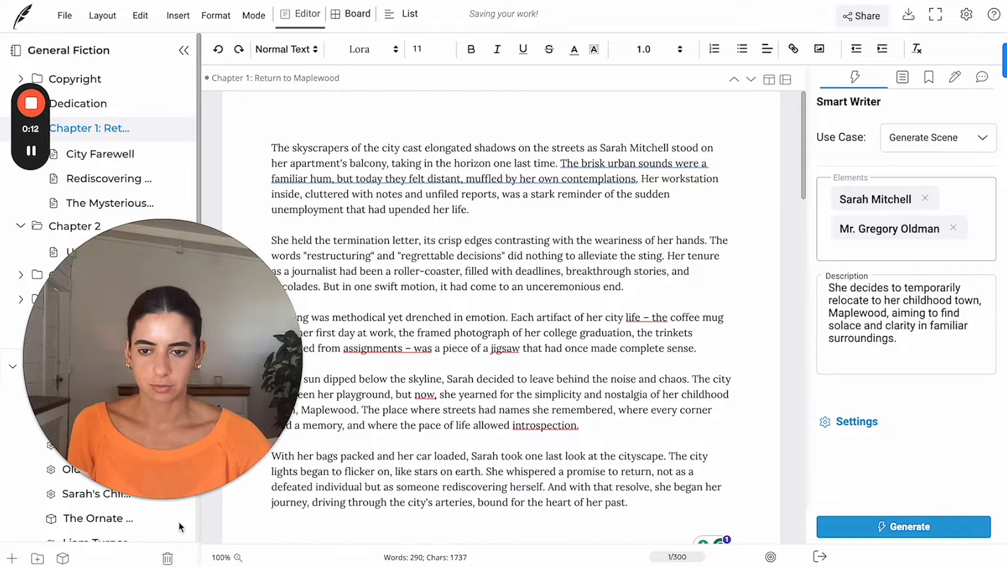
left_click(159, 498)
left_click(143, 499)
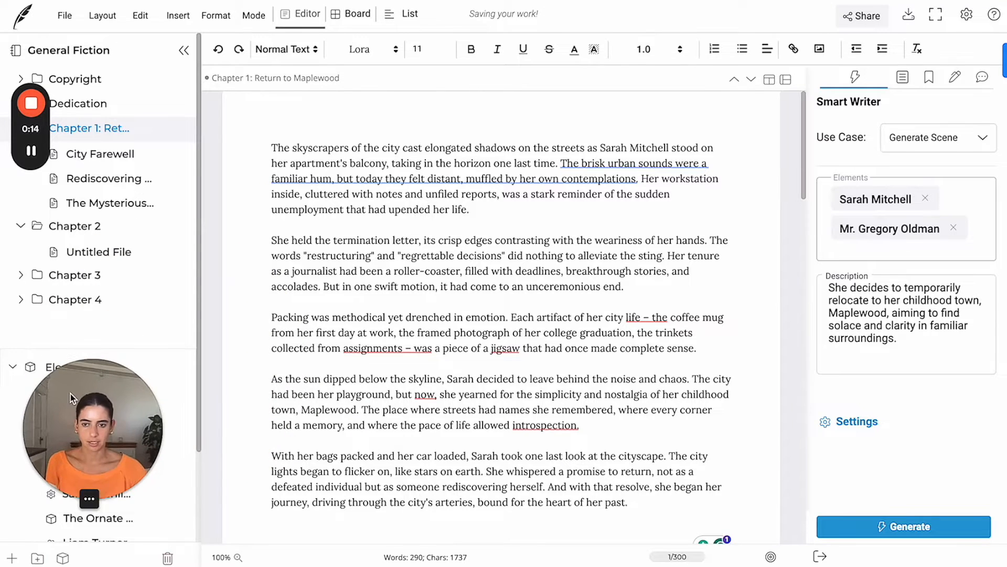
left_click_drag(119, 455, 949, 455)
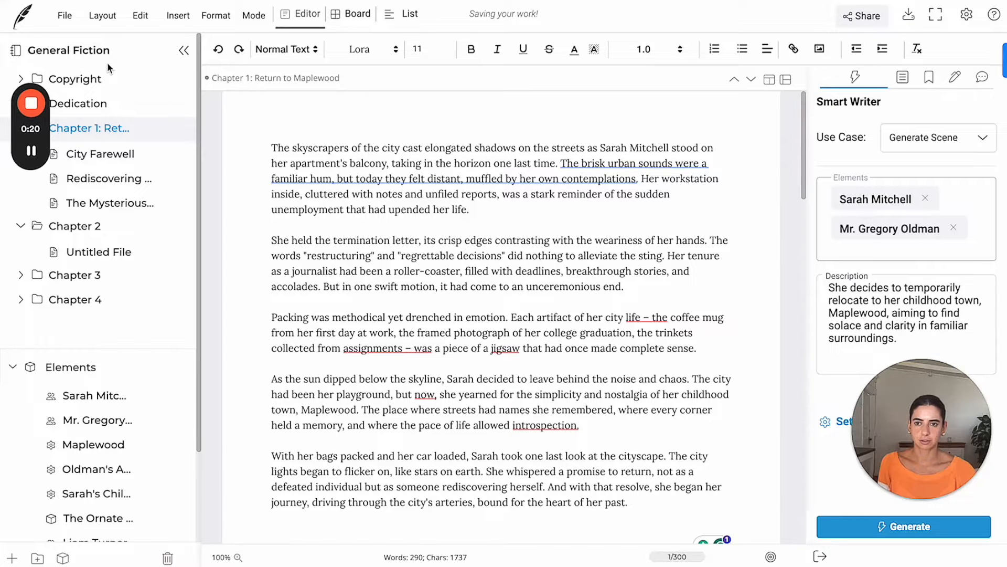
scroll(122, 189, "down", 1)
scroll(122, 189, "up", 1)
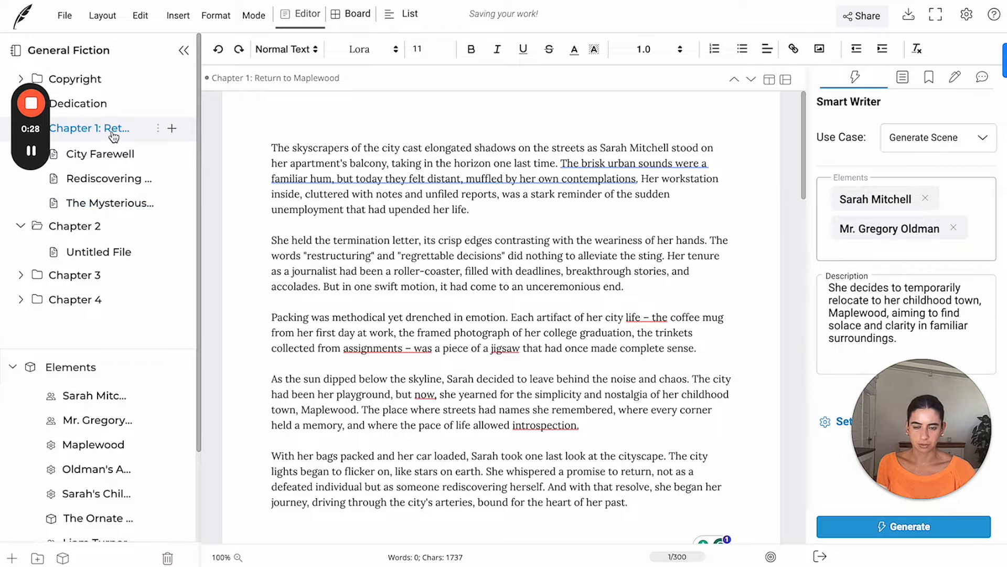
- Open the Elements overview and start a new element of type Character
scroll(96, 308, "down", 3)
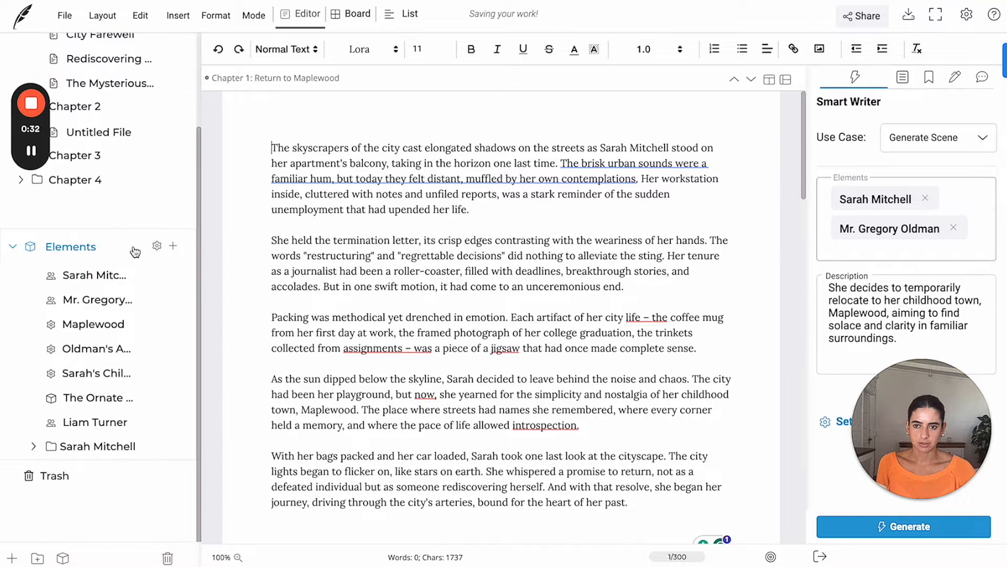
left_click(173, 249)
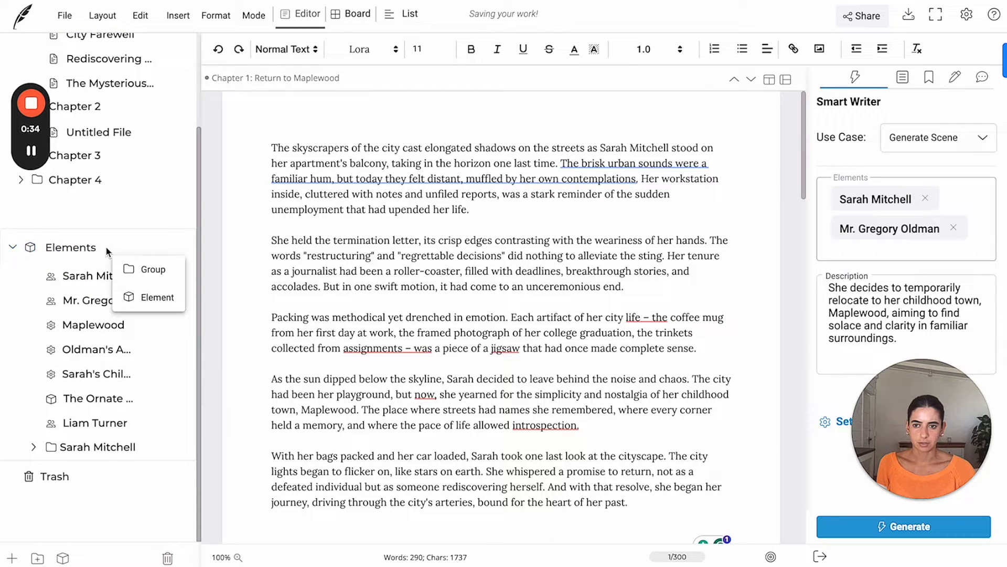
left_click(70, 248)
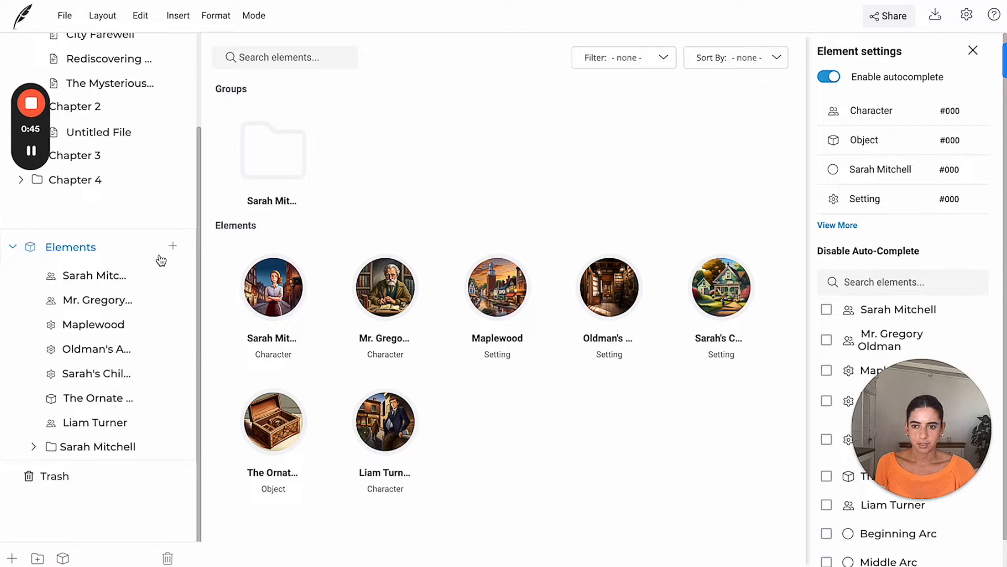
left_click(174, 248)
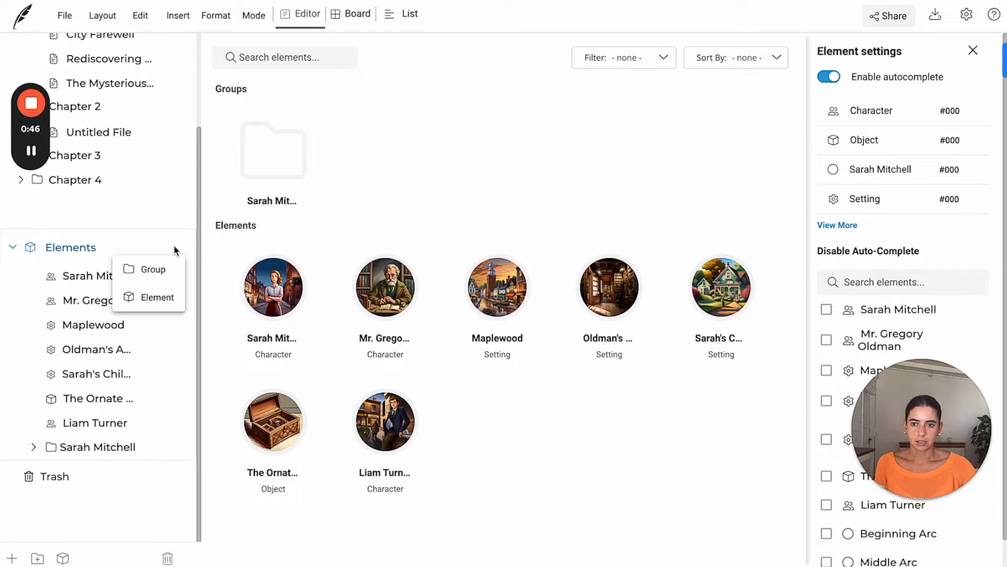
left_click(160, 294)
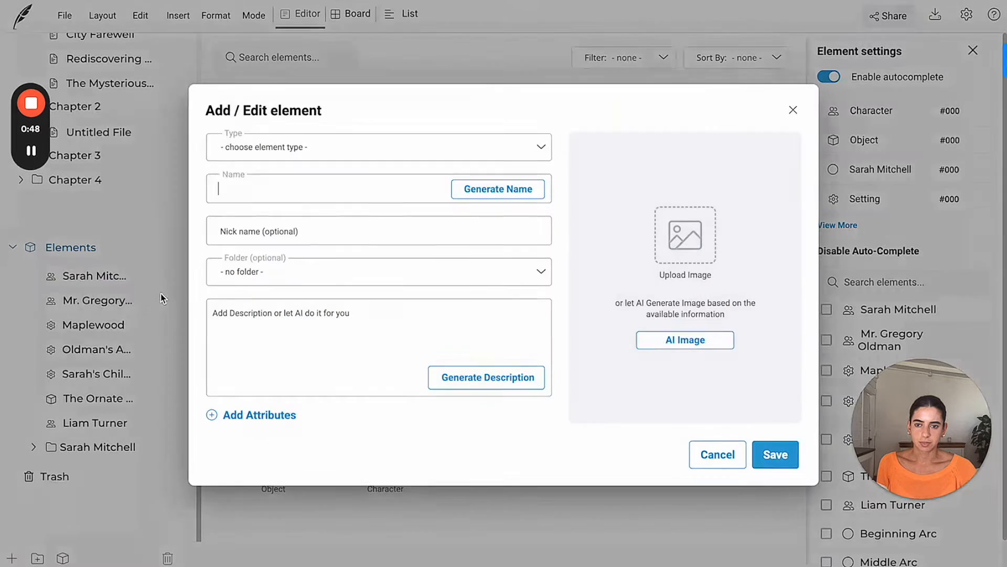
left_click(282, 148)
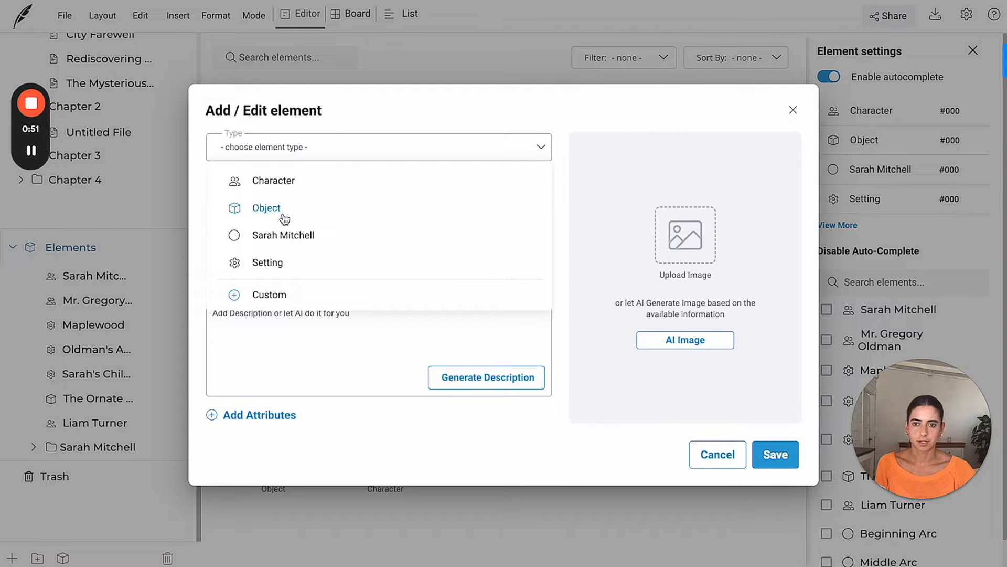
left_click(284, 184)
left_click(284, 187)
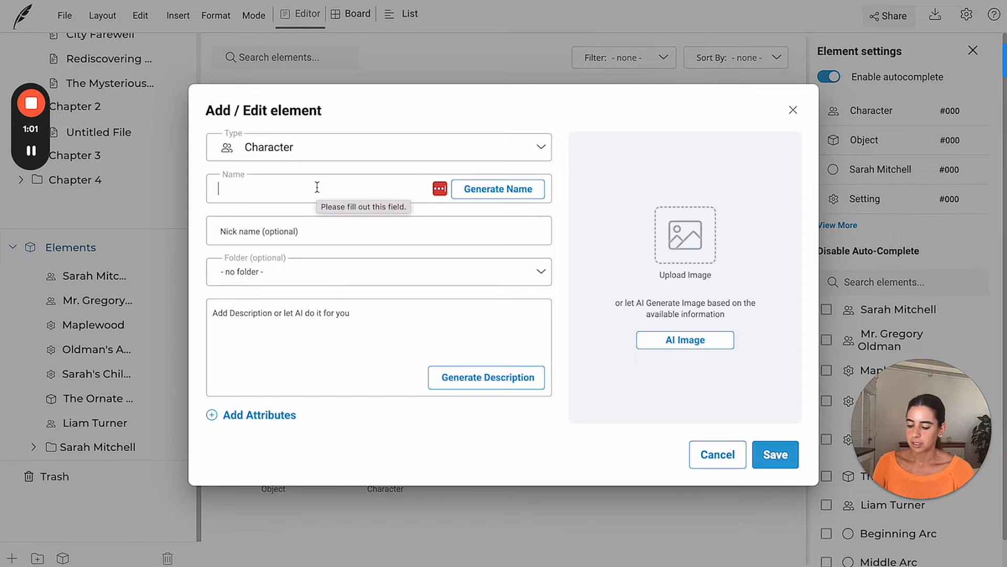
- Generate name suggestions from the prompt "Antagonist name starting with the letter H" and choose Hannibal as the character's name
type("An")
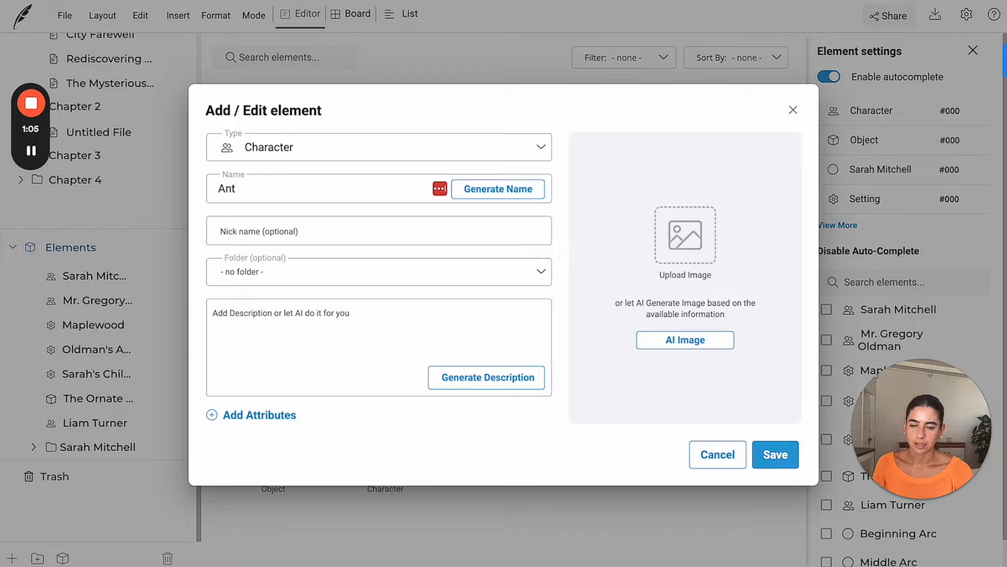
type("t")
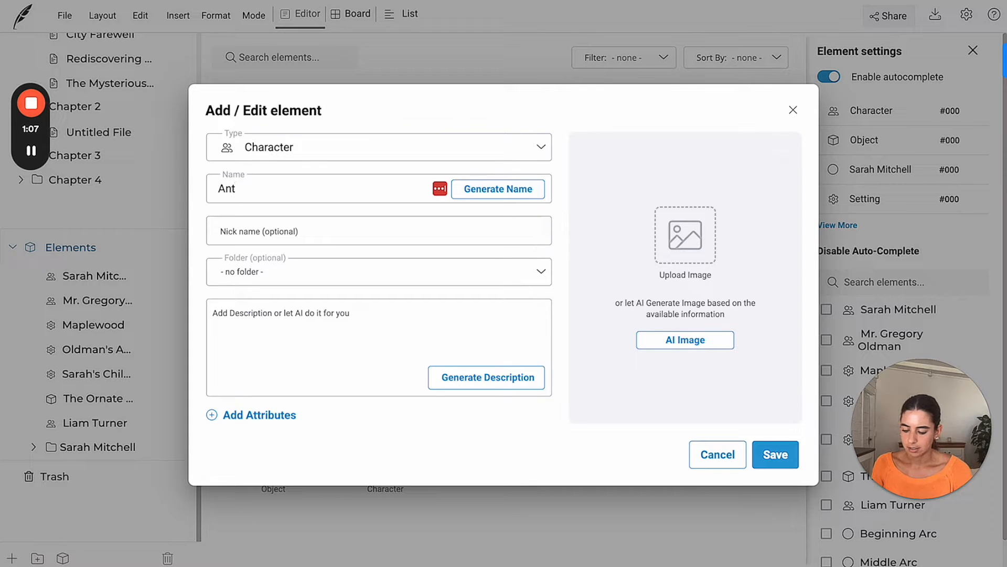
type("agonist ")
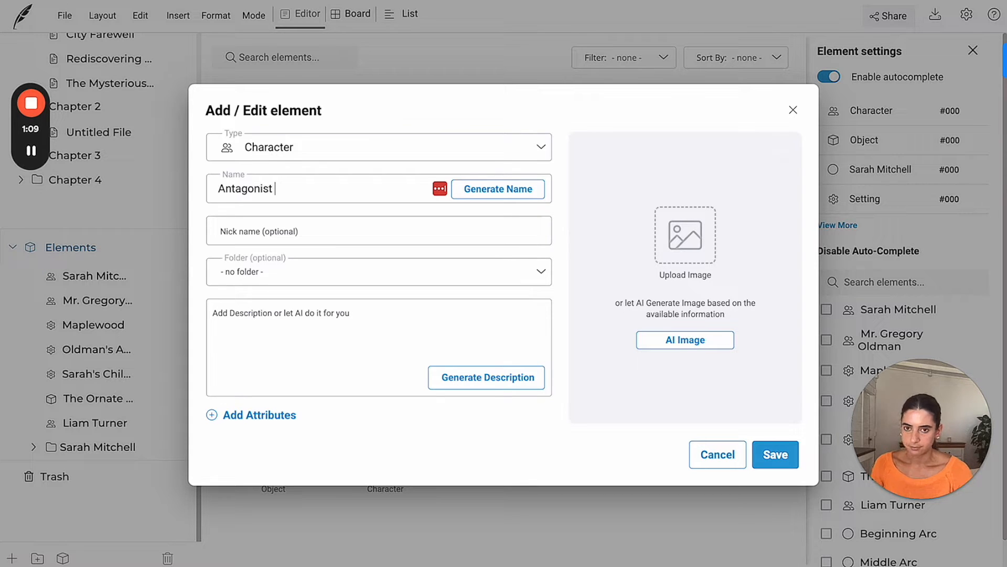
type("starting")
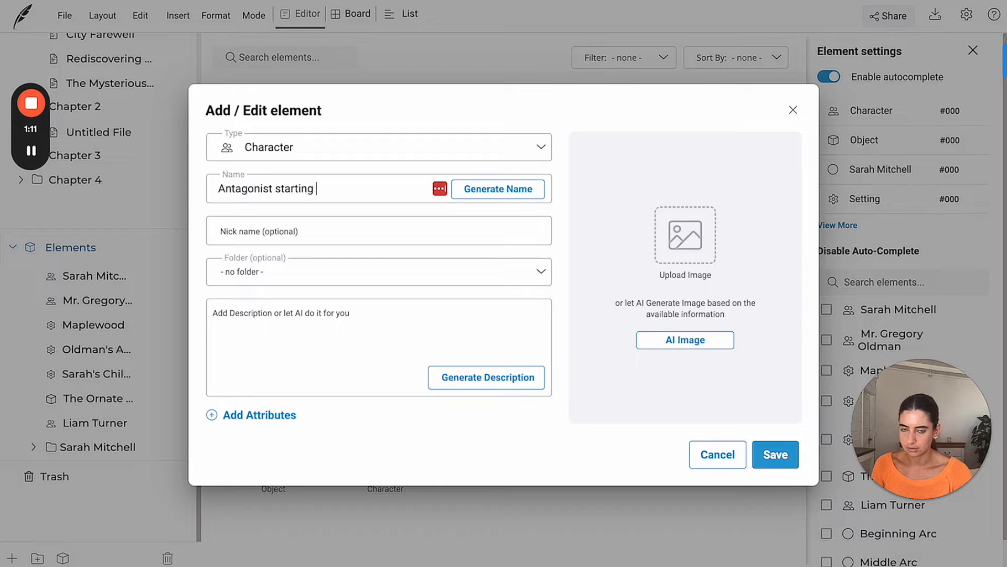
left_click(276, 189)
type("name")
left_click(363, 190)
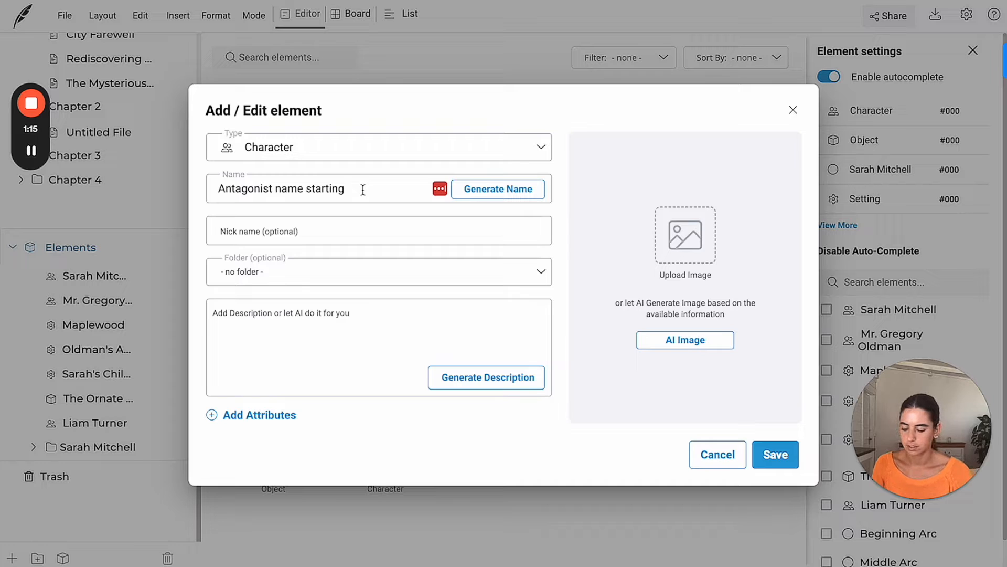
type("with the letter H")
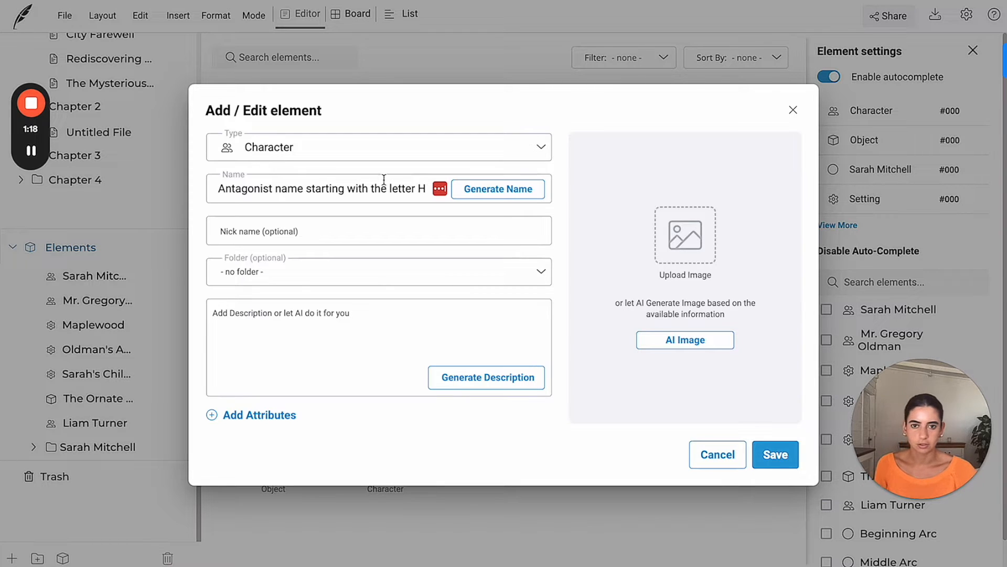
left_click(536, 197)
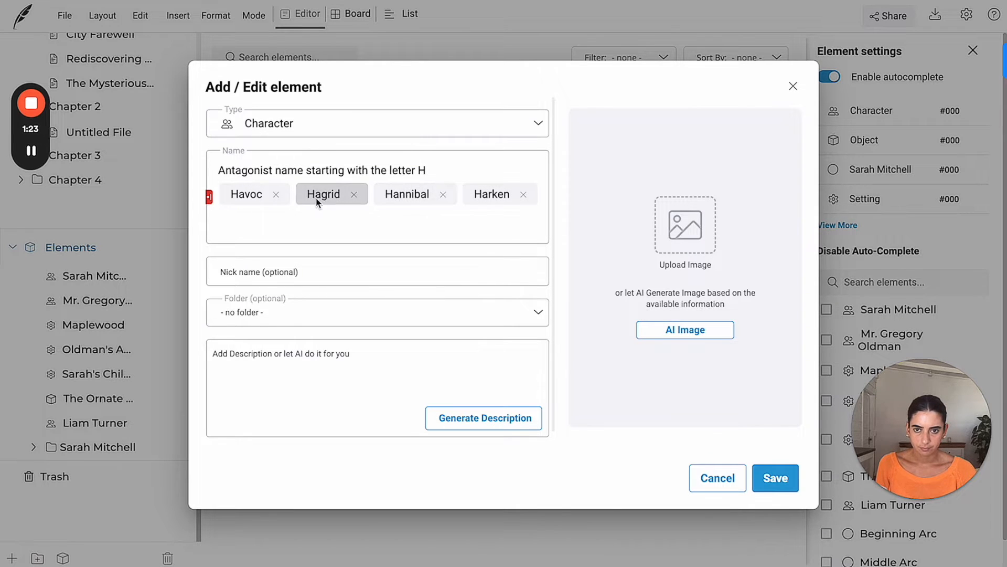
left_click(396, 197)
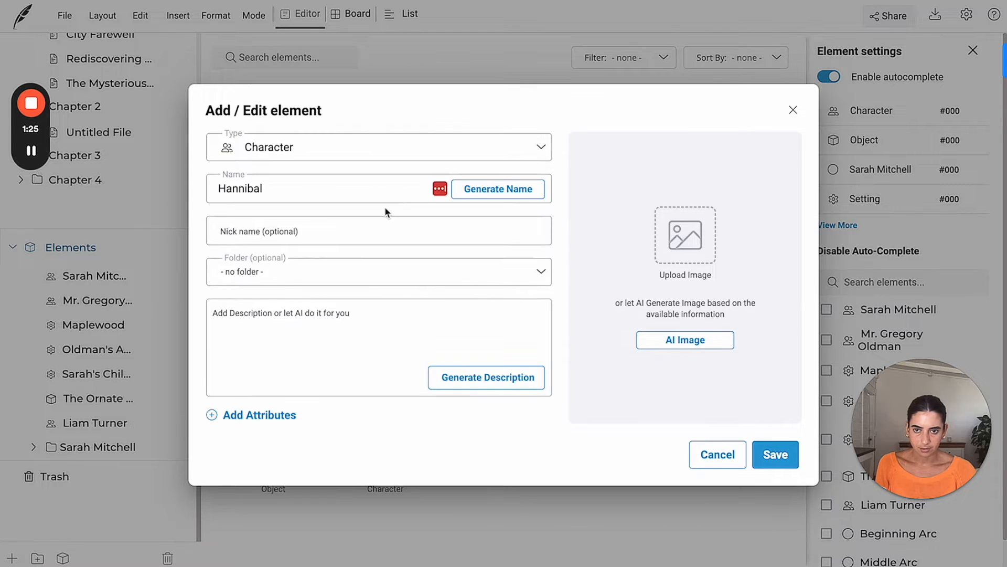
- Generate the character's description from the draft "A scholarly figure who holds a deep envy for the Oldman legacy. He's cunning, secretive, and"
left_click(288, 231)
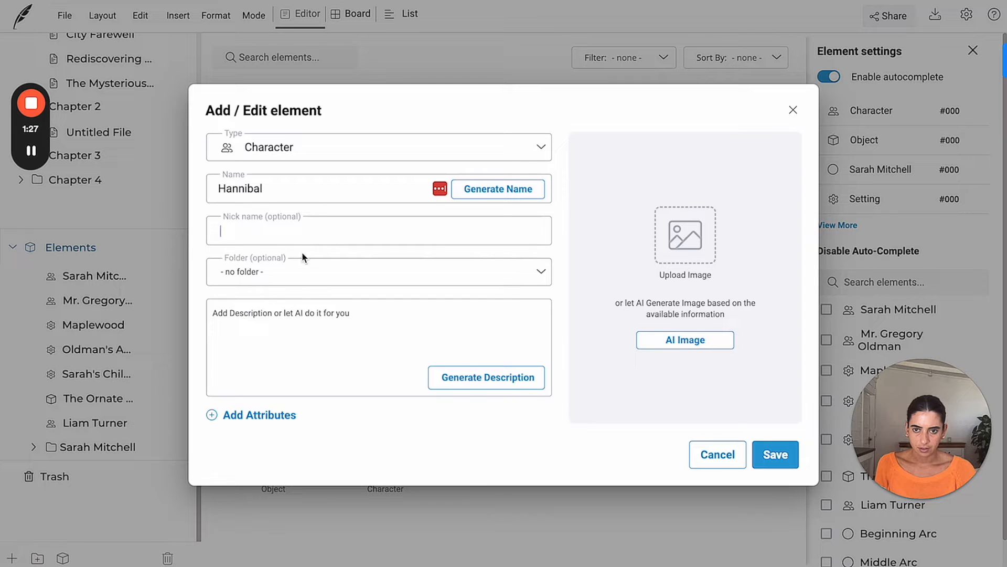
left_click(285, 310)
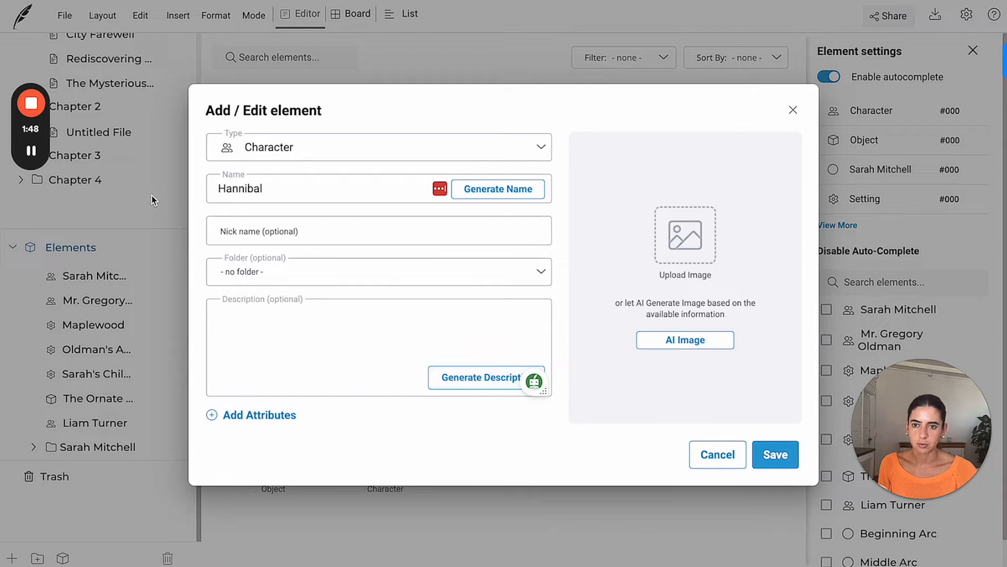
type("A scholarly figure who holds a deep envy for the Oldman legacy. He's cunning, secretive, and")
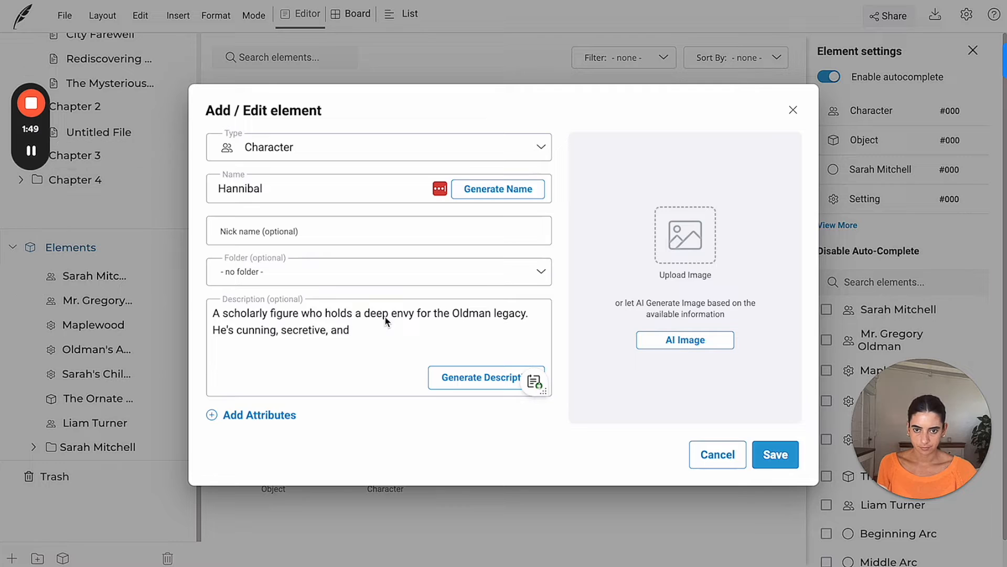
left_click(466, 380)
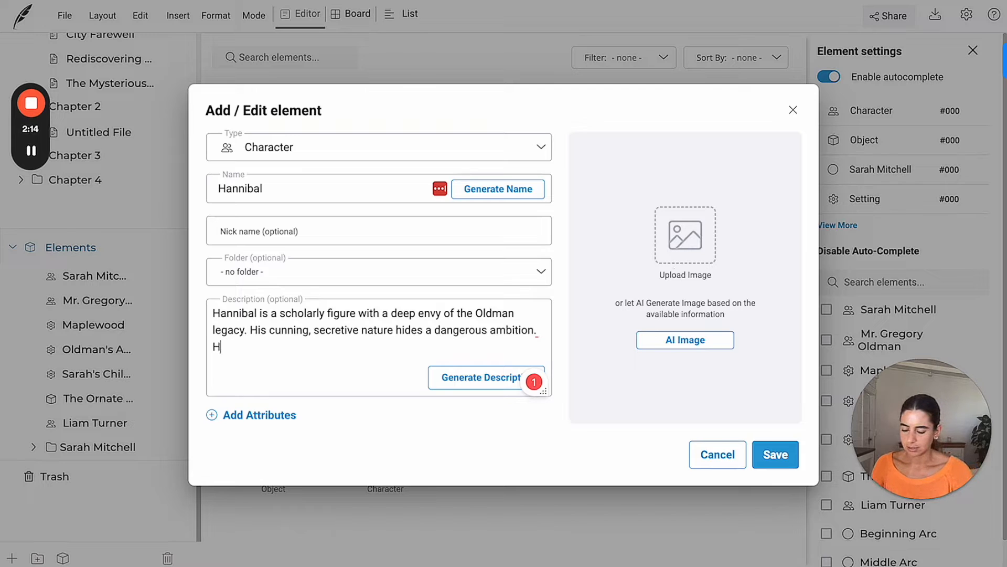
- Extend the description with "He lives in Mapplewood, a picturesque small town with rich history, cobblestone streets, and historic landmarks" and the sentence on its long-time residents
type("lives ")
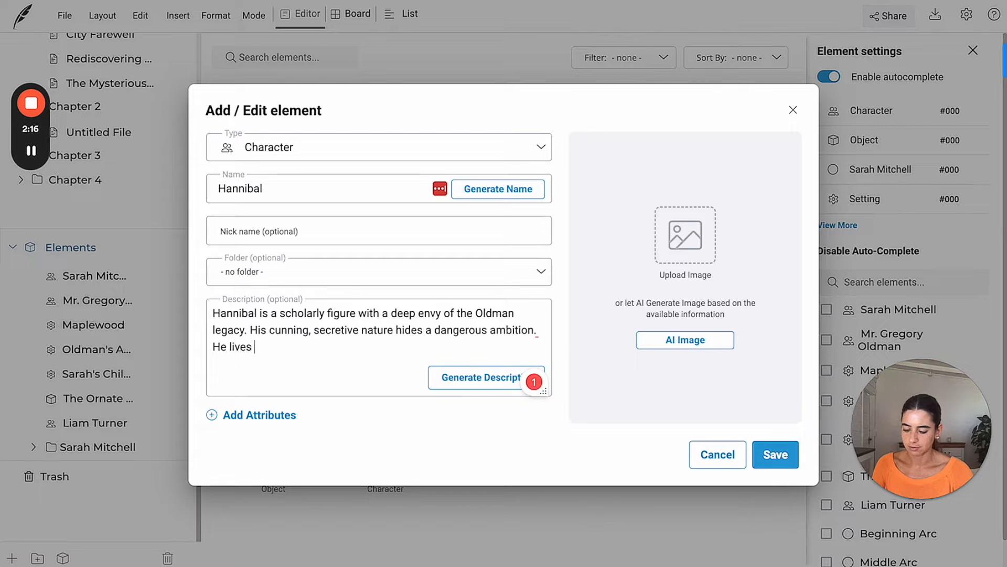
type("in Mapplew")
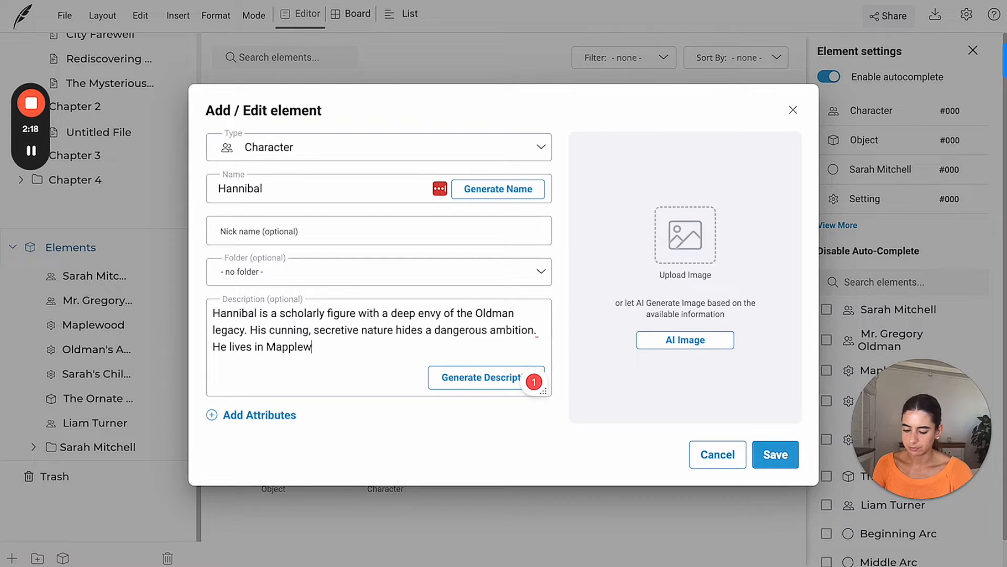
type("ood a")
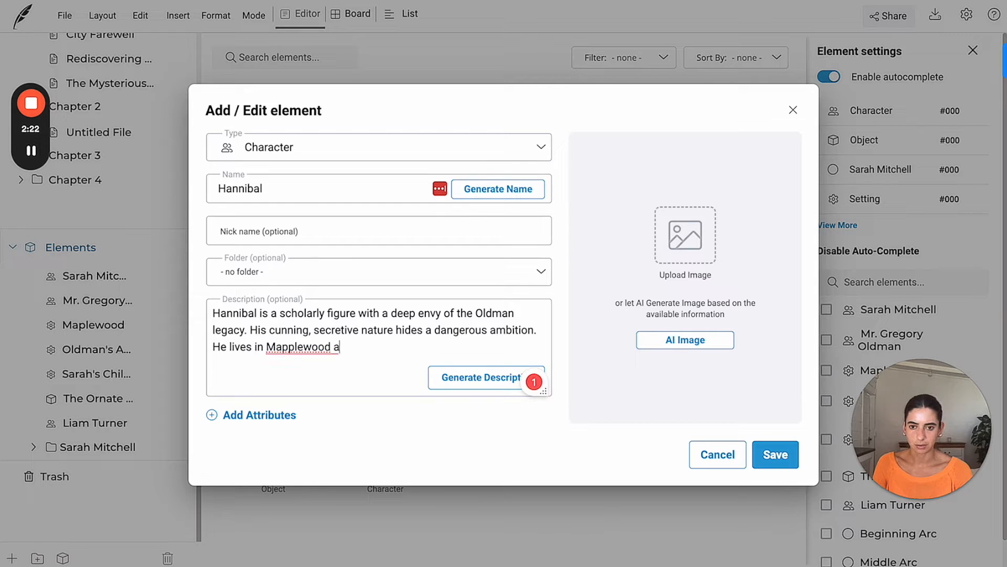
key("BackSpace")
key("BackSpace")
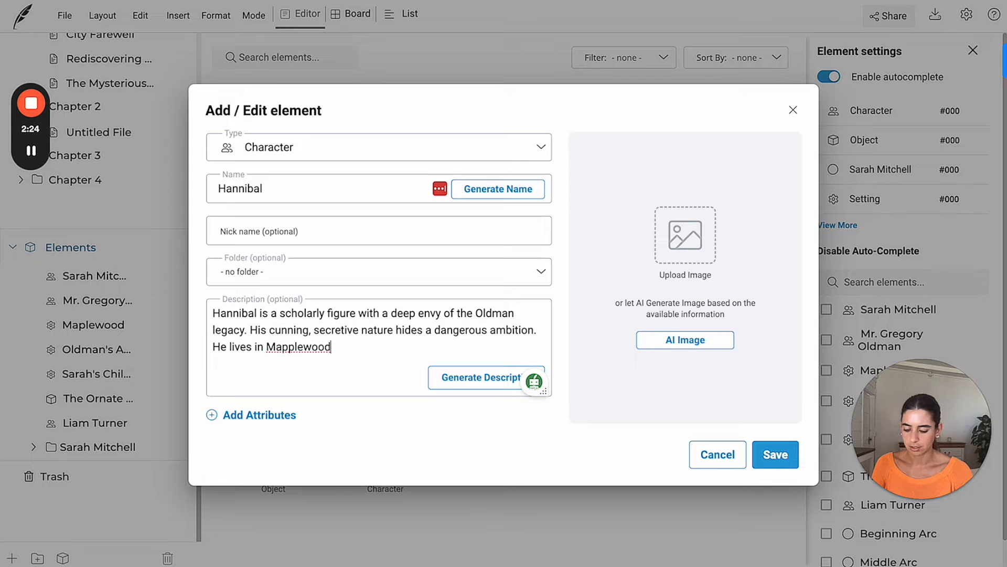
type(",")
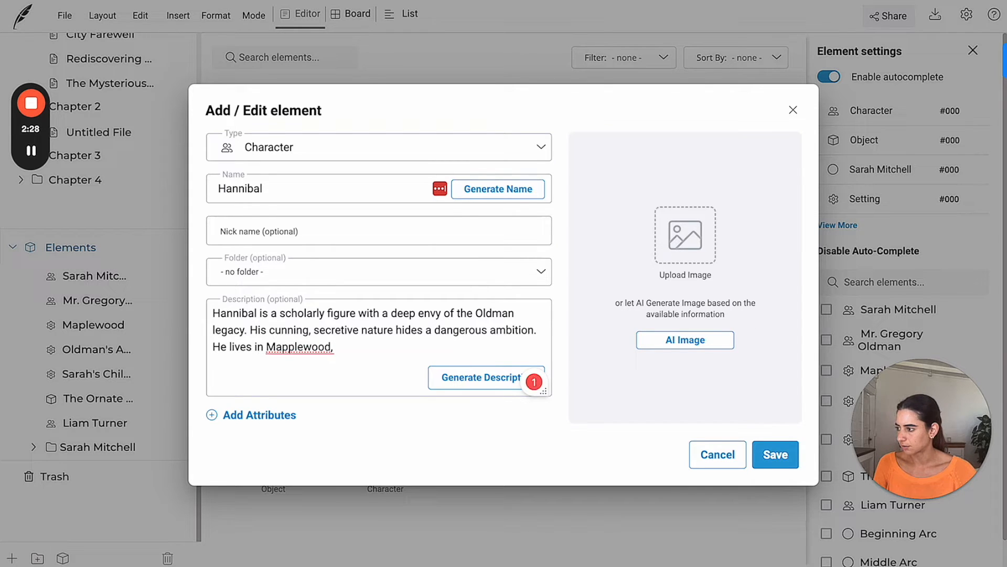
type("A picturesque small town with rich history, cobblestone streets, and historic landmarks. Home to many long-time residents who cherish their local tales")
left_click(343, 347)
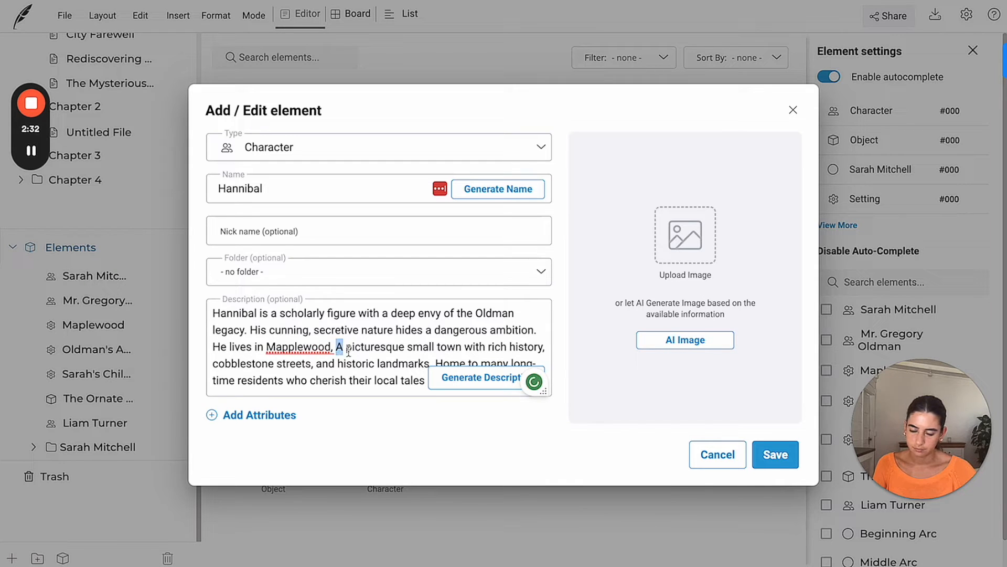
key("BackSpace")
type("acy. ")
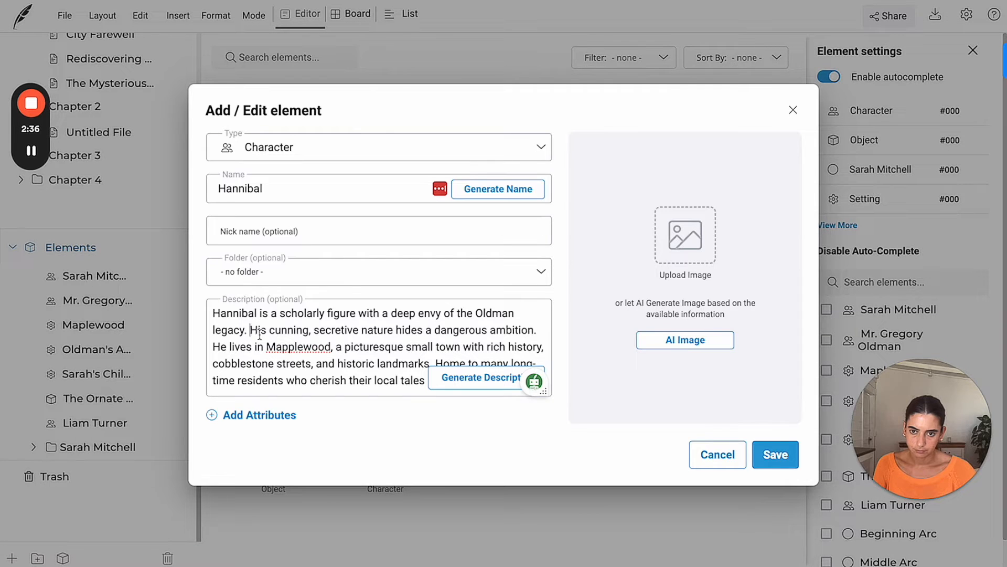
- Insert "He is the story antagonist." into the description after the sentence about the Oldman legacy
type("He is the story")
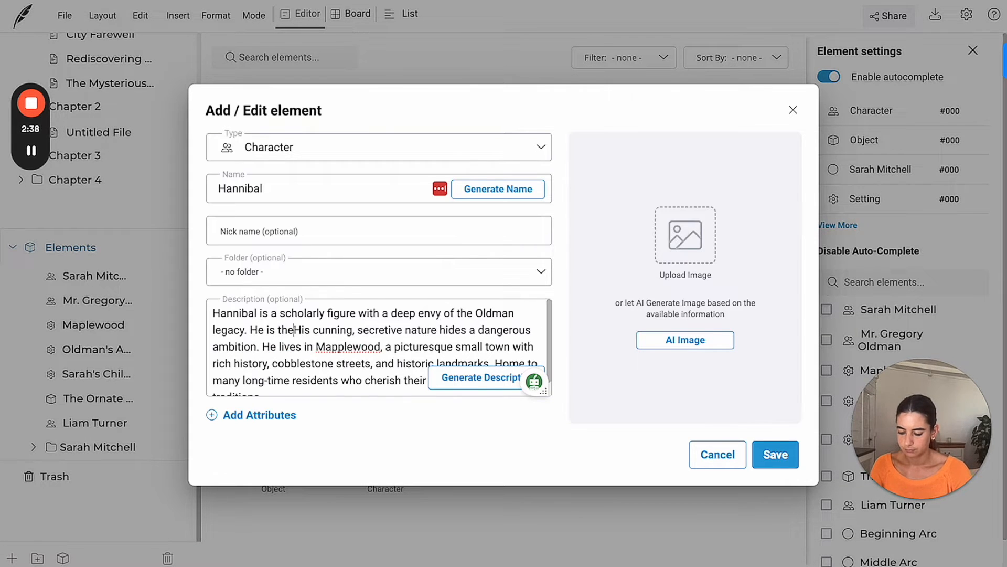
type(" a")
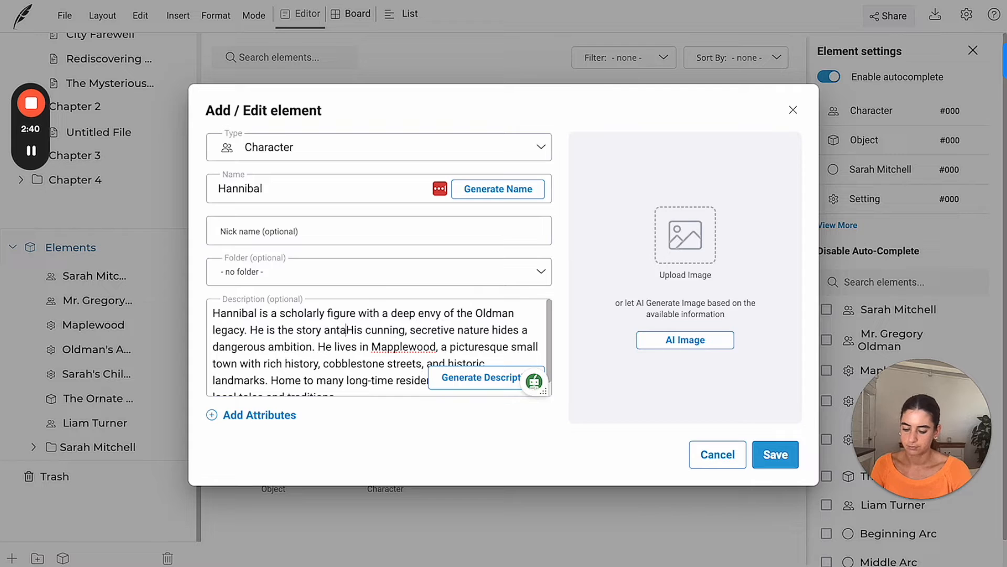
type("ntagonist.")
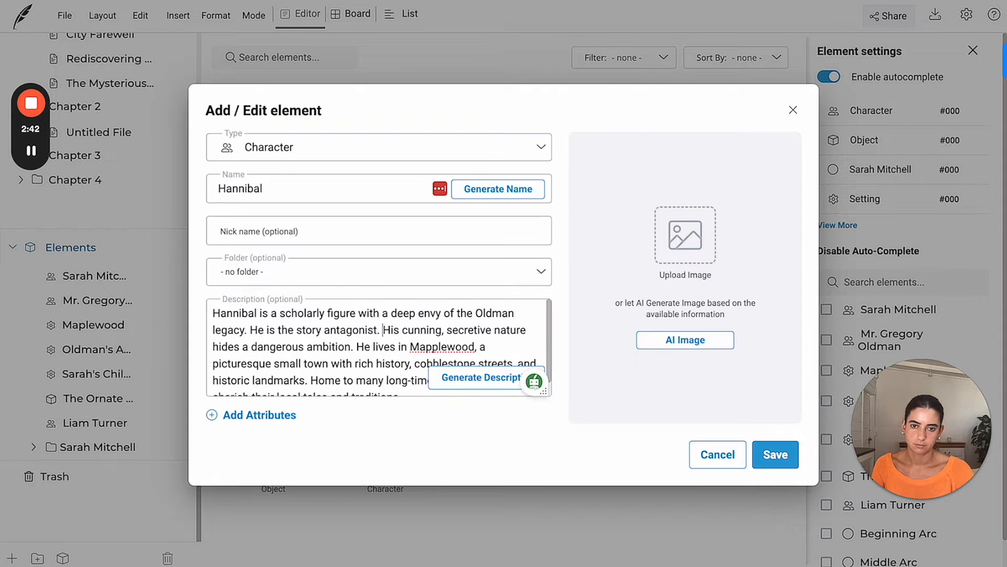
- Generate AI images for the character, discard the first set and generate a new one
left_click(686, 339)
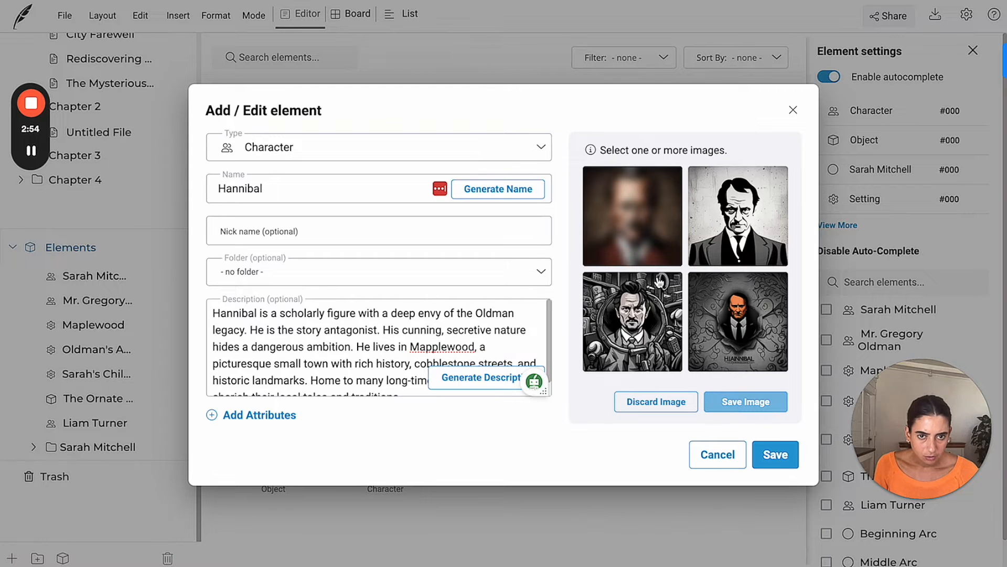
left_click(675, 407)
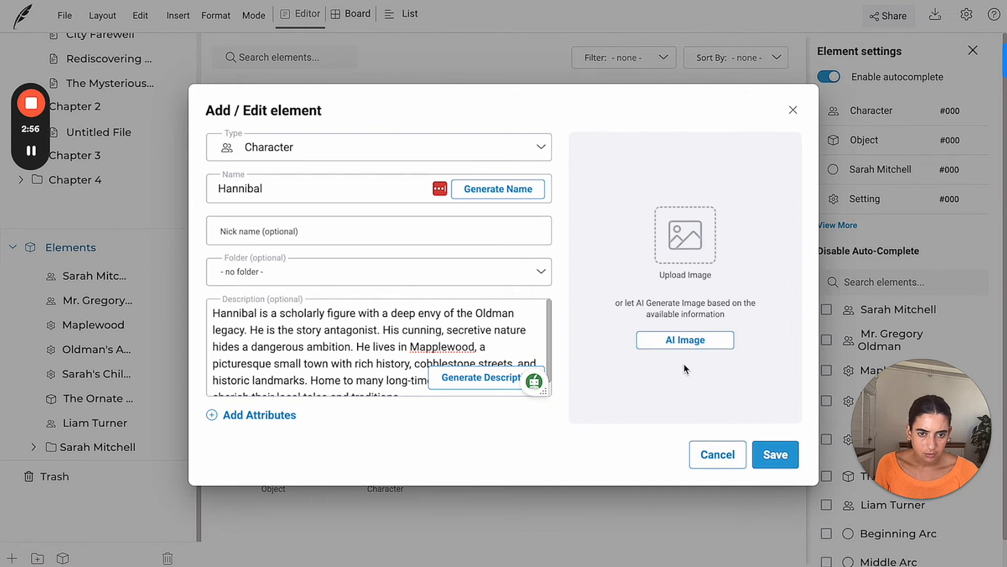
left_click(682, 341)
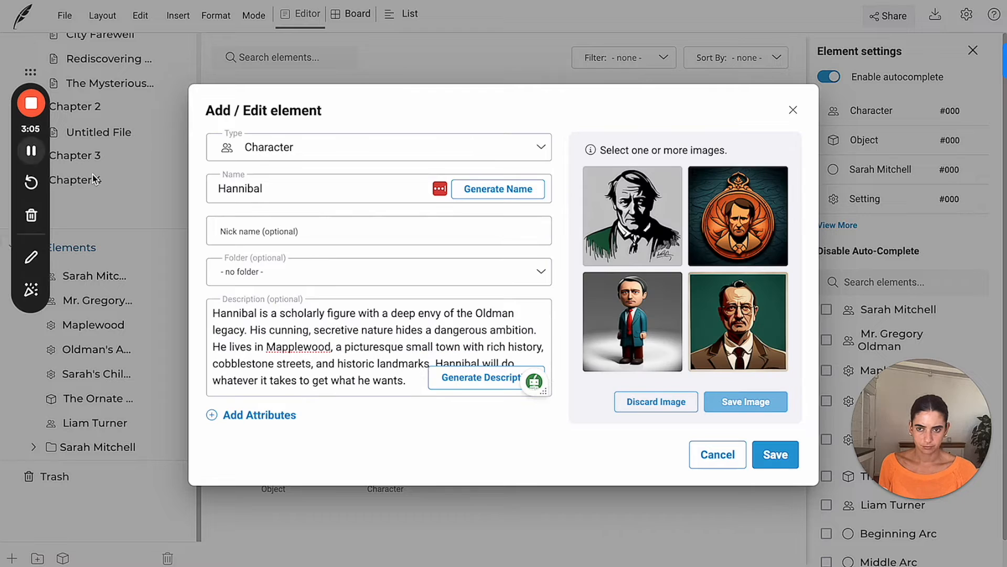
- Choose the portrait of the man in glasses on a green background, save it as the character's image and save the element
left_click(738, 327)
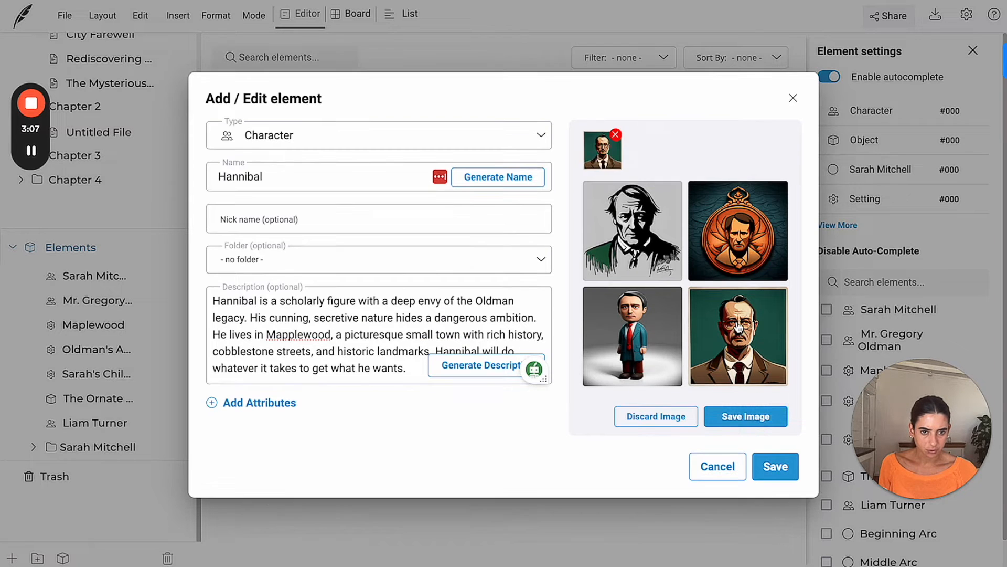
left_click(747, 417)
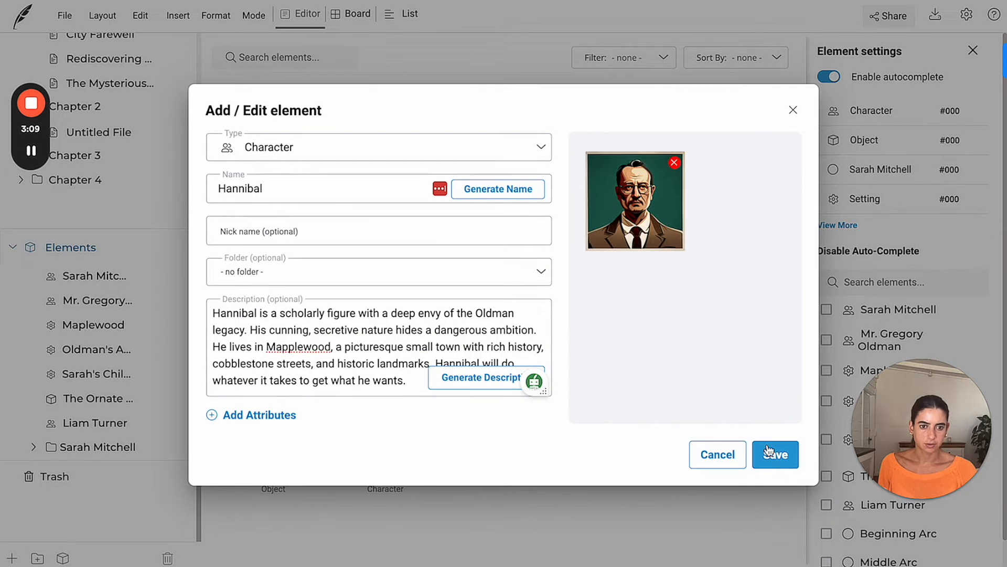
left_click(771, 457)
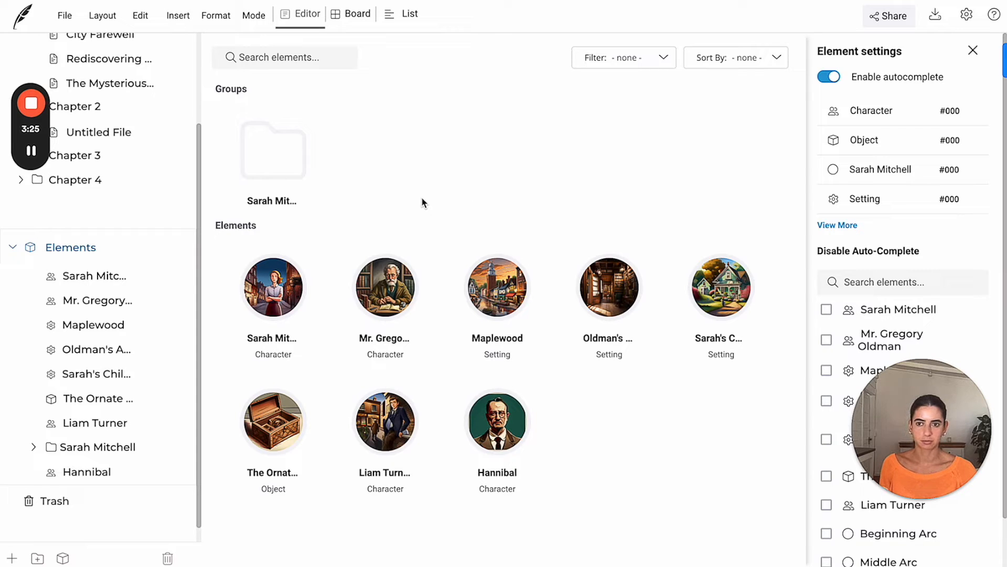
- Open the Sarah Mitchell element group and read the full description of its Beginning Arc element
left_click(287, 157)
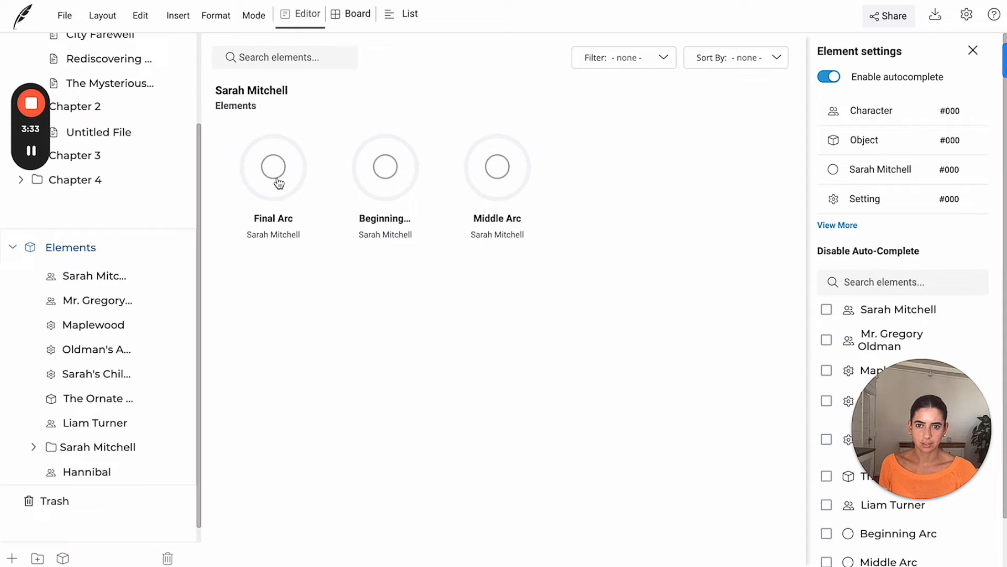
left_click(381, 174)
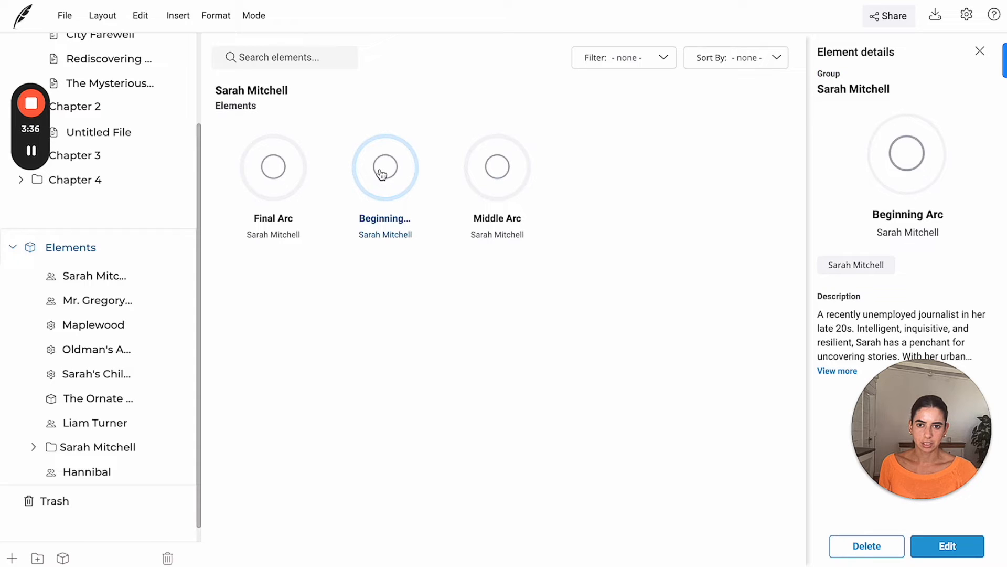
left_click(839, 371)
scroll(837, 353, "down", 5)
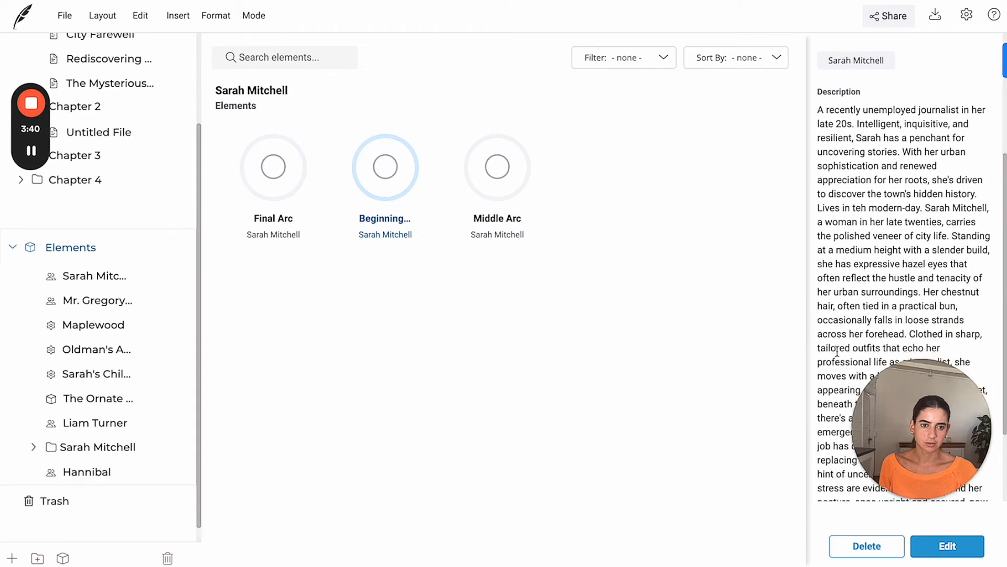
- Open the Middle Arc element for editing, review its folder choices and full description, and close it without saving
left_click(487, 186)
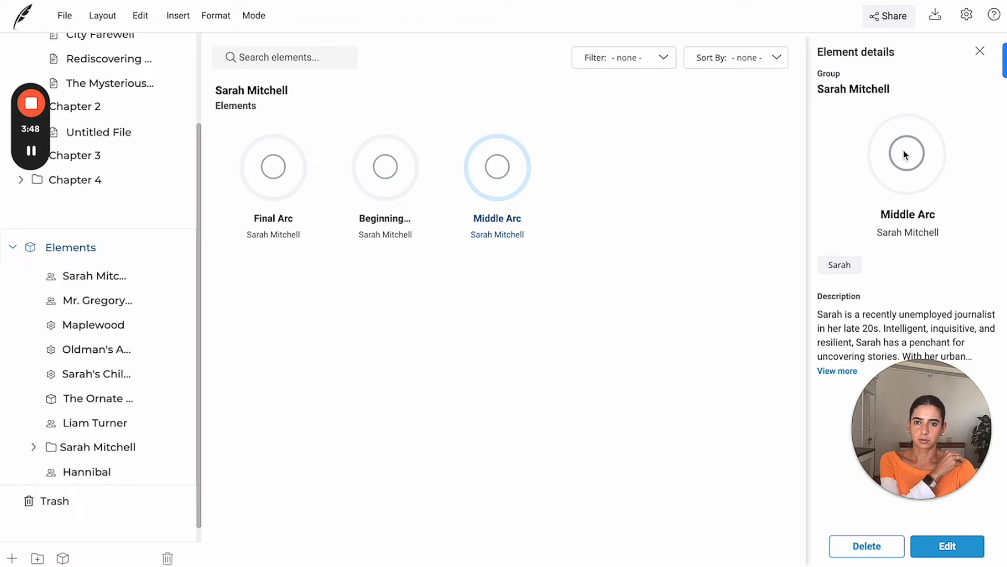
left_click(947, 547)
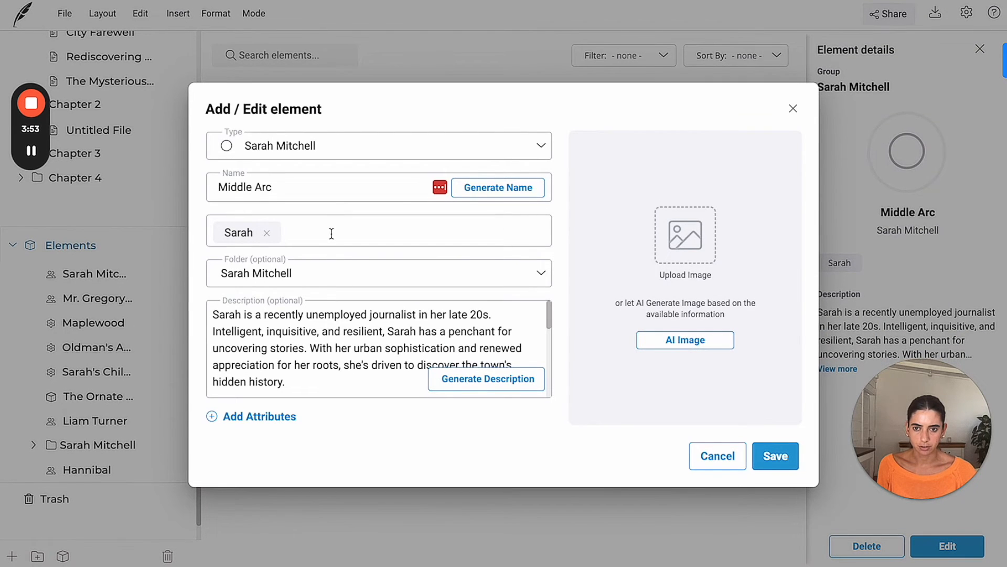
left_click(330, 274)
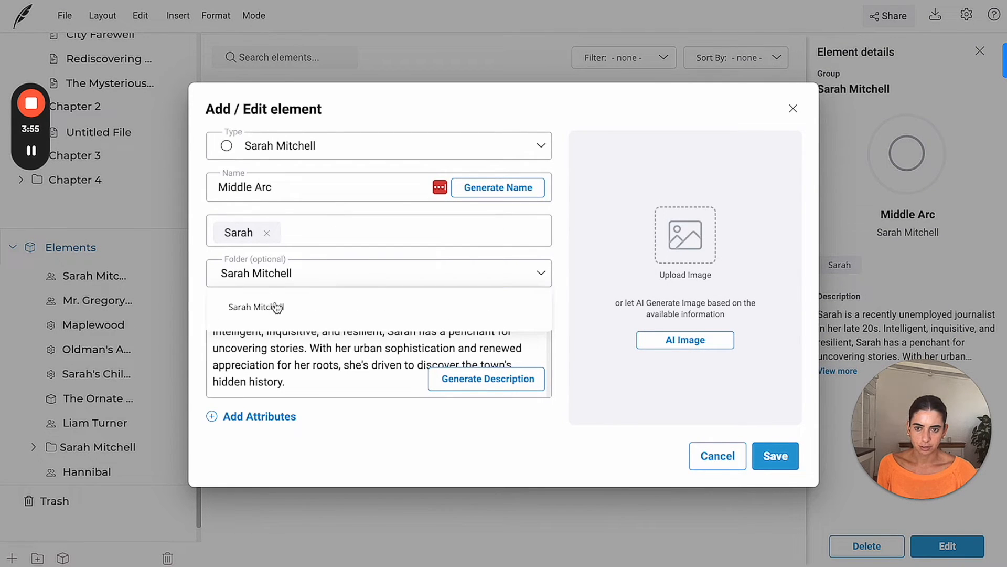
left_click(322, 247)
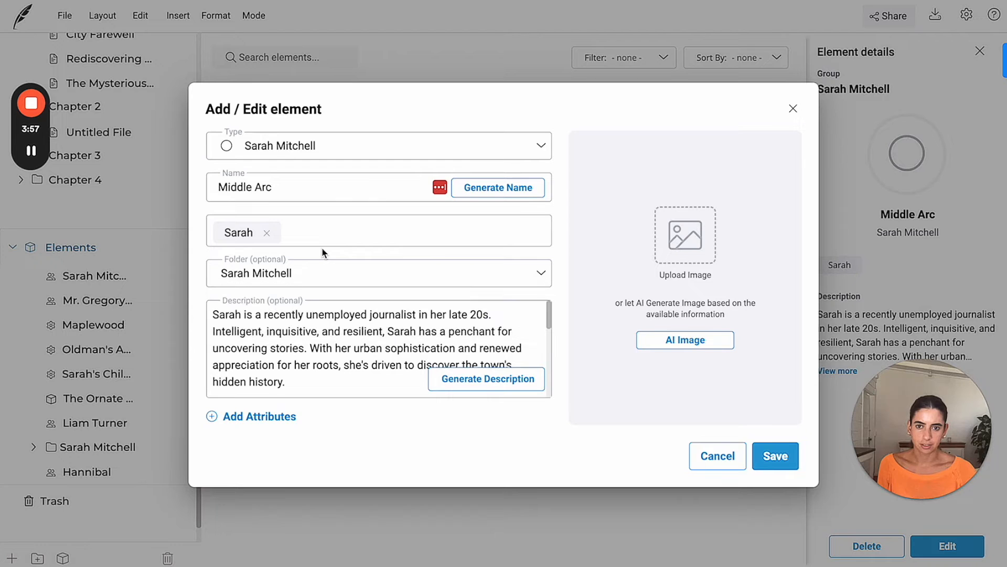
scroll(323, 319, "down", 5)
scroll(323, 319, "down", 4)
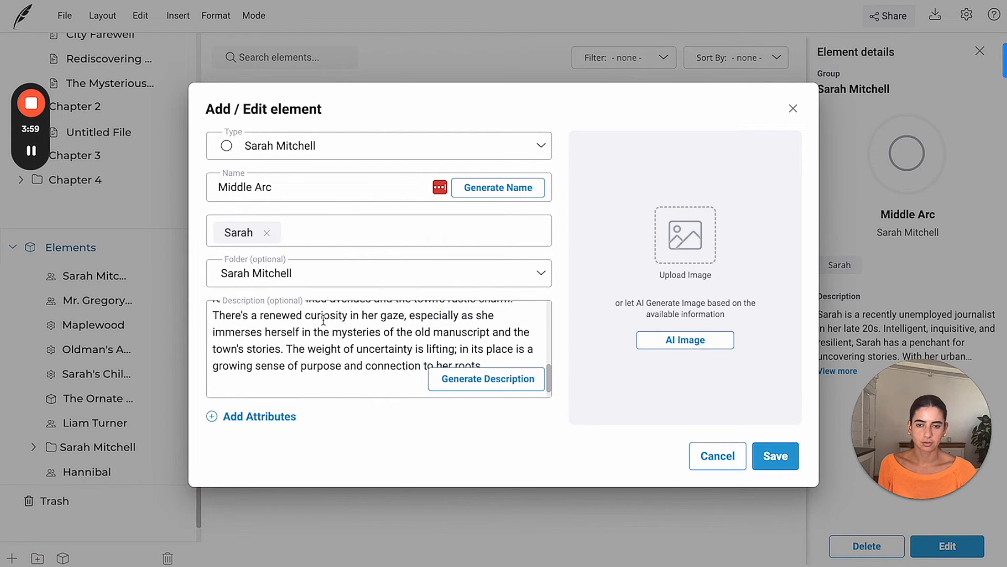
scroll(331, 322, "up", 10)
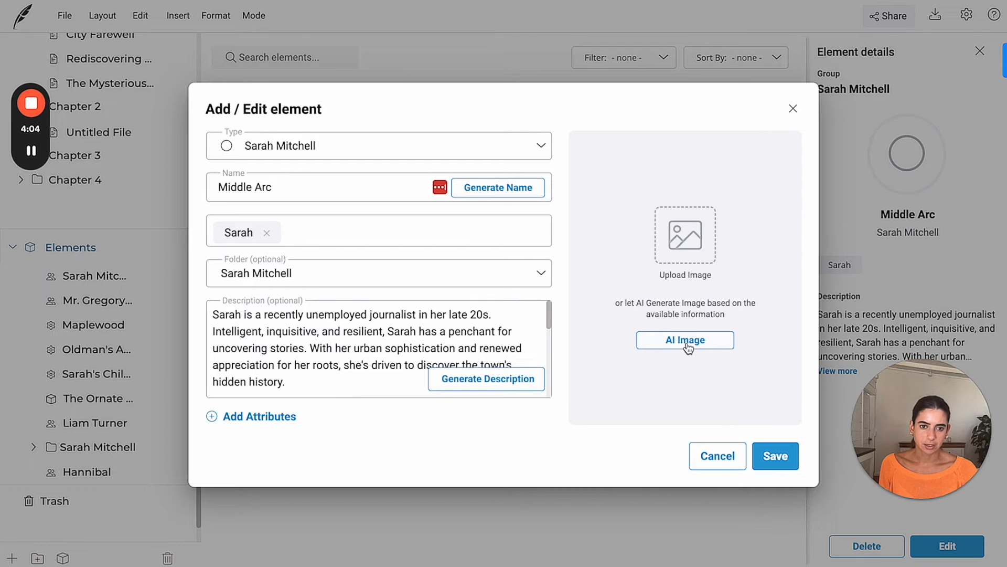
left_click(794, 111)
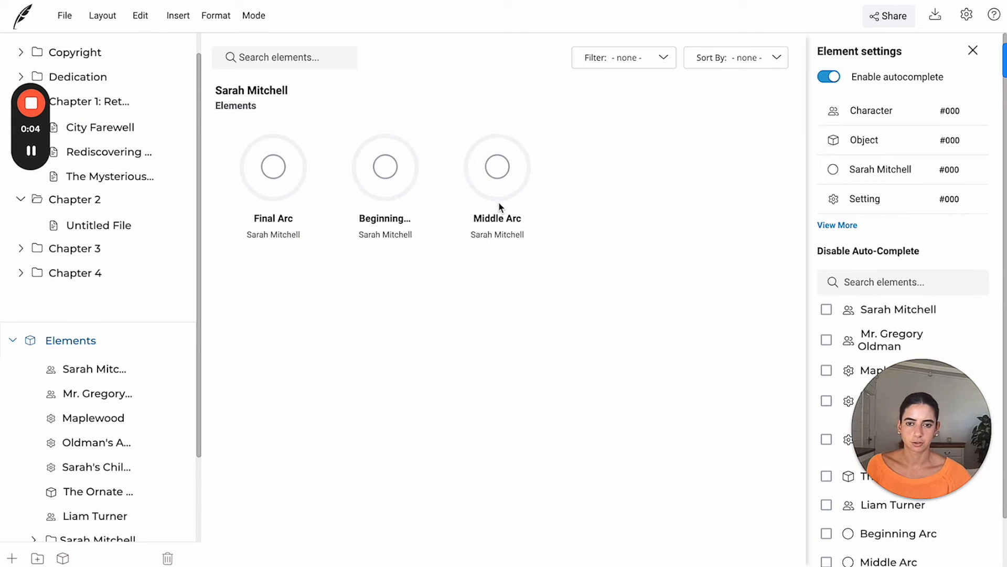
- Return to the elements overview, then open the City Farewell scene and add a blank line after its last paragraph
left_click(97, 341)
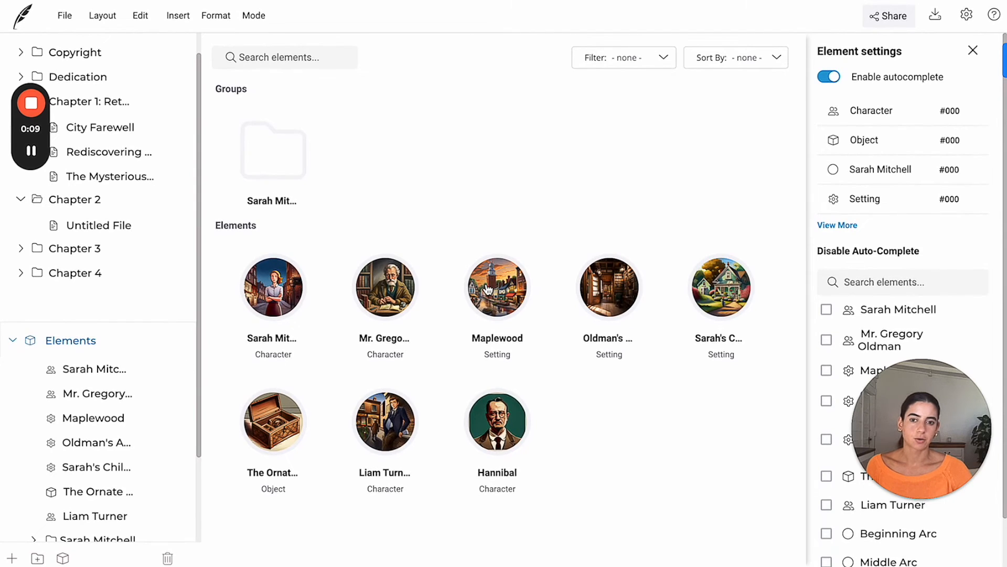
left_click(84, 119)
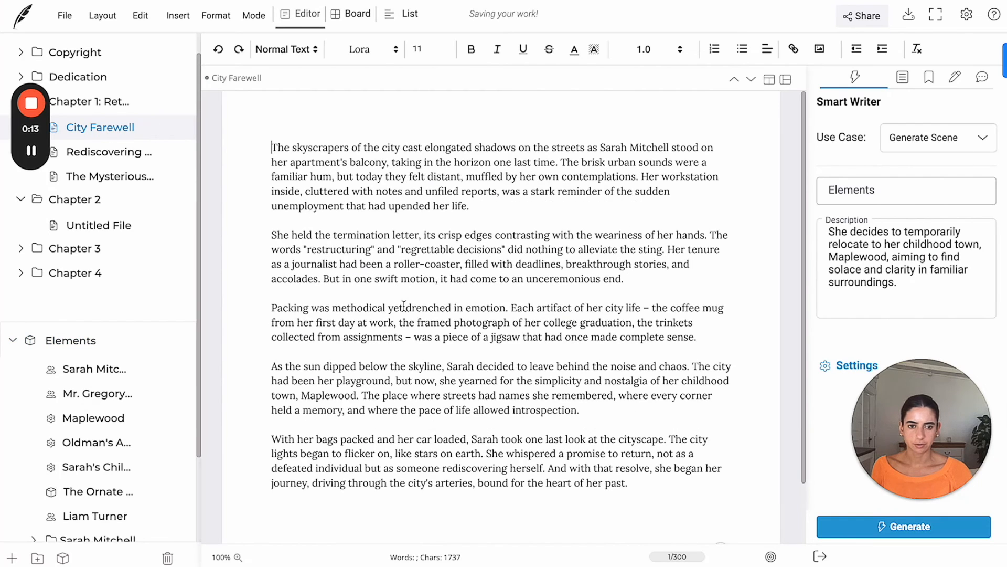
scroll(404, 306, "down", 1)
left_click(535, 446)
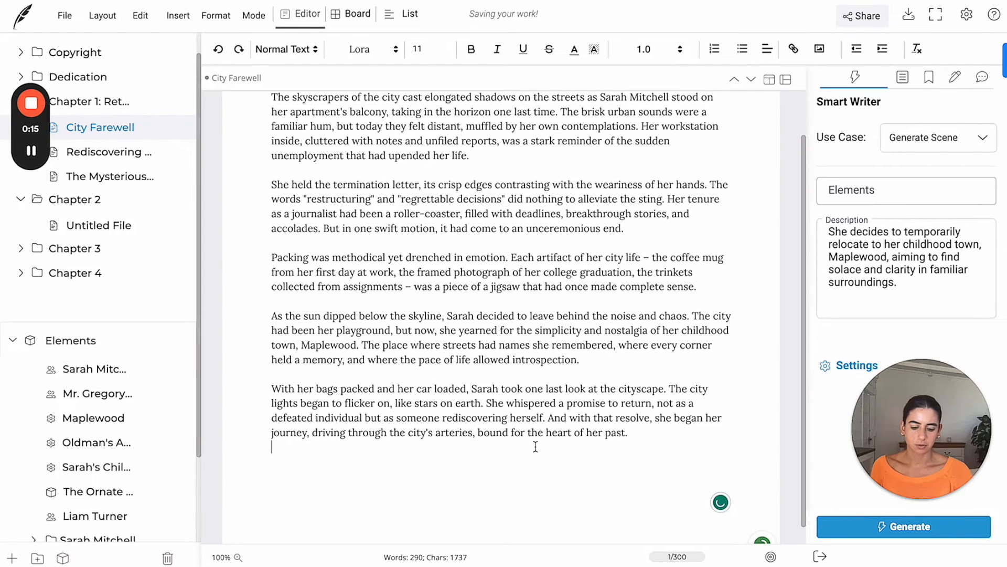
key("Return")
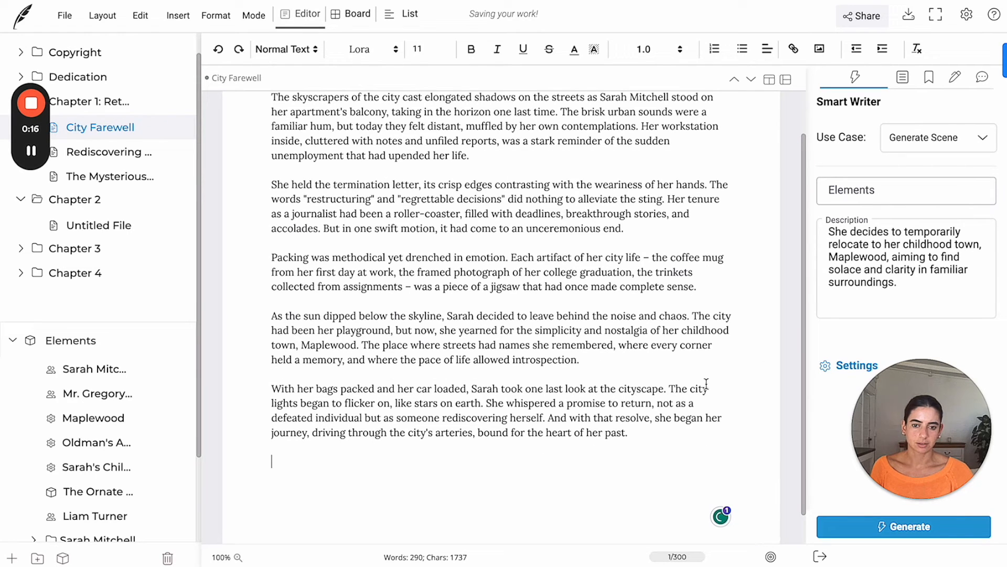
- Add Sarah Mitchell, Maplewood and Mr. Gregory Oldman as the elements for the Smart Writer's scene generation
left_click(869, 189)
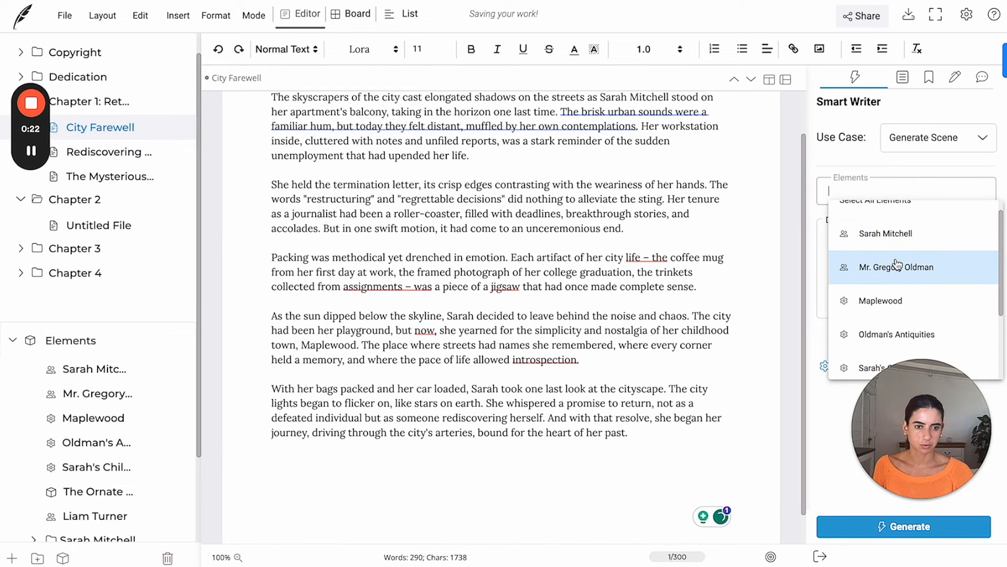
scroll(898, 270, "down", 1)
scroll(898, 263, "up", 1)
left_click(897, 245)
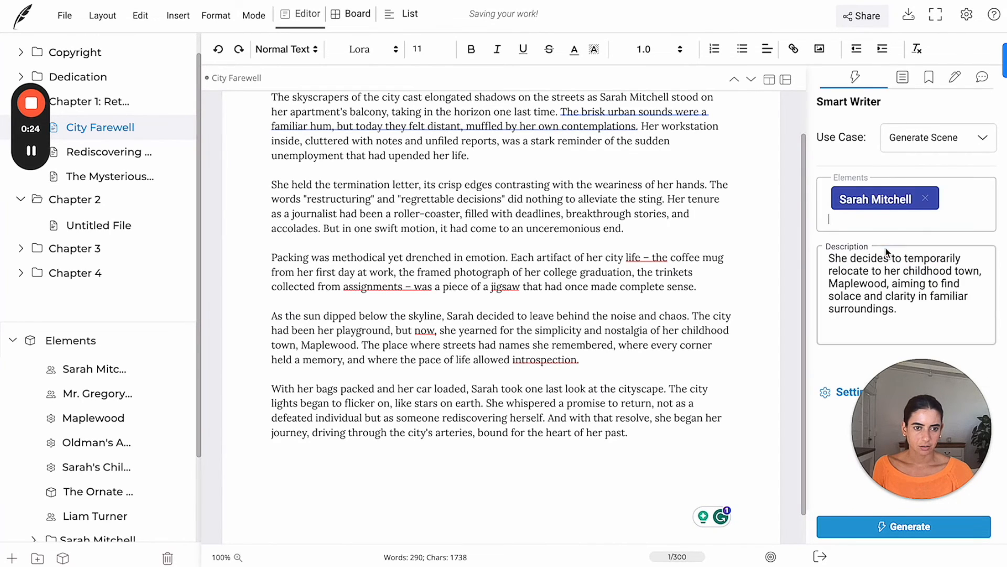
left_click(900, 232)
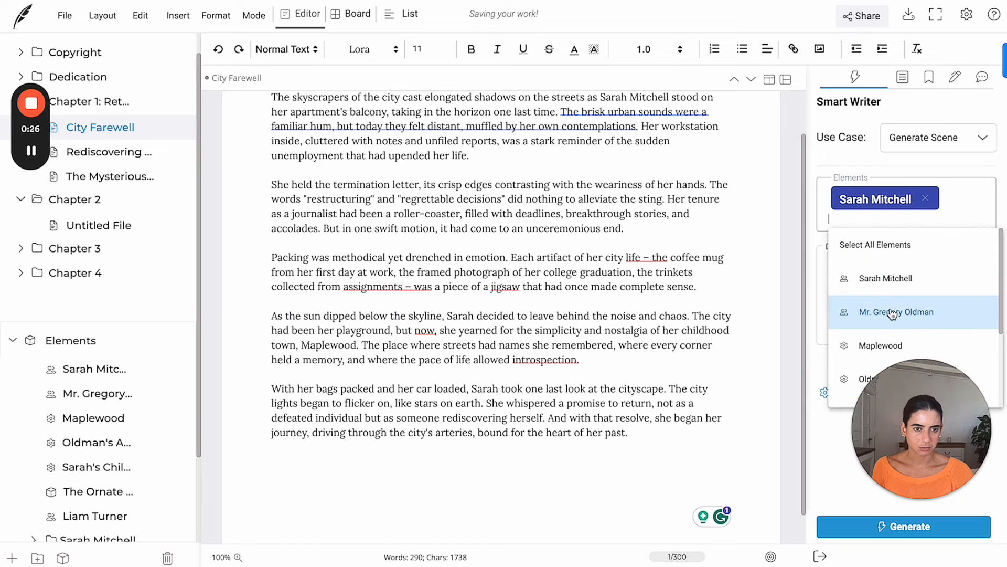
scroll(894, 321, "down", 1)
left_click(894, 326)
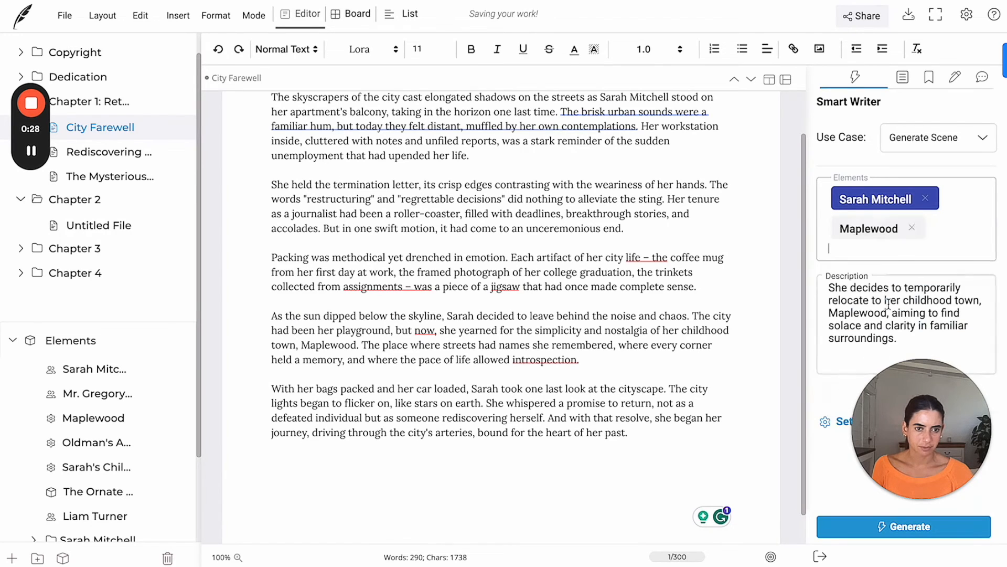
left_click(888, 251)
scroll(892, 299, "down", 2)
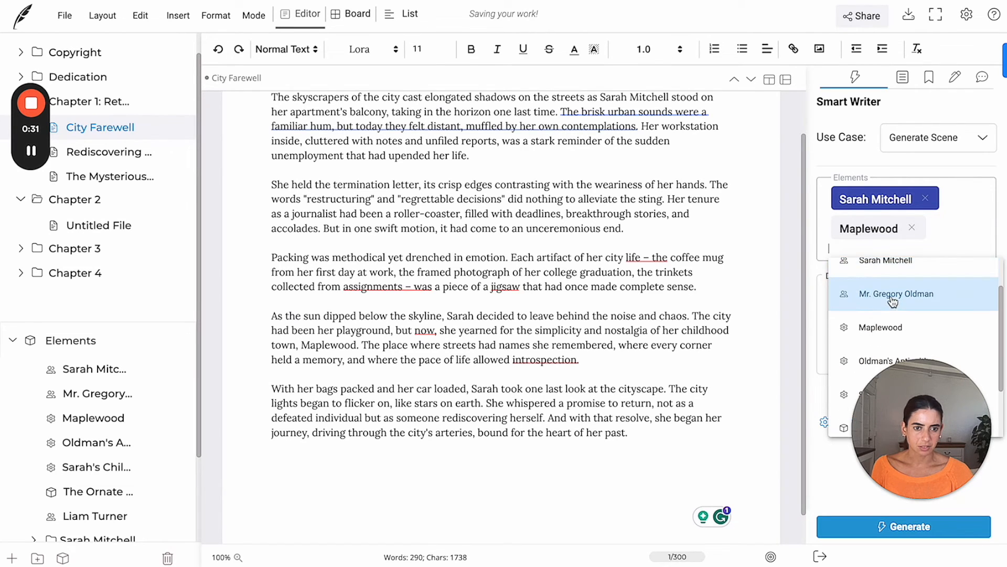
left_click(878, 301)
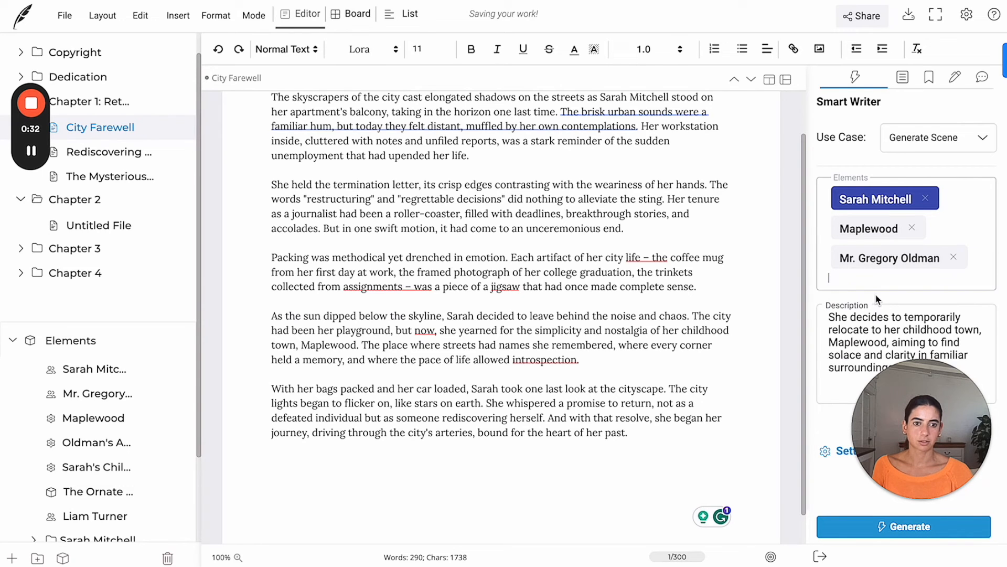
left_click(833, 330)
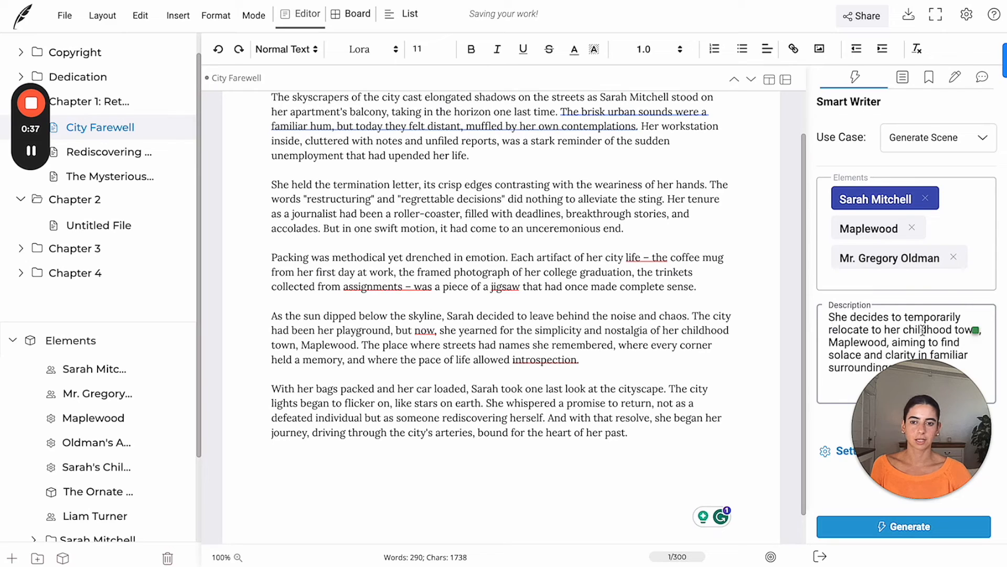
left_click(614, 452)
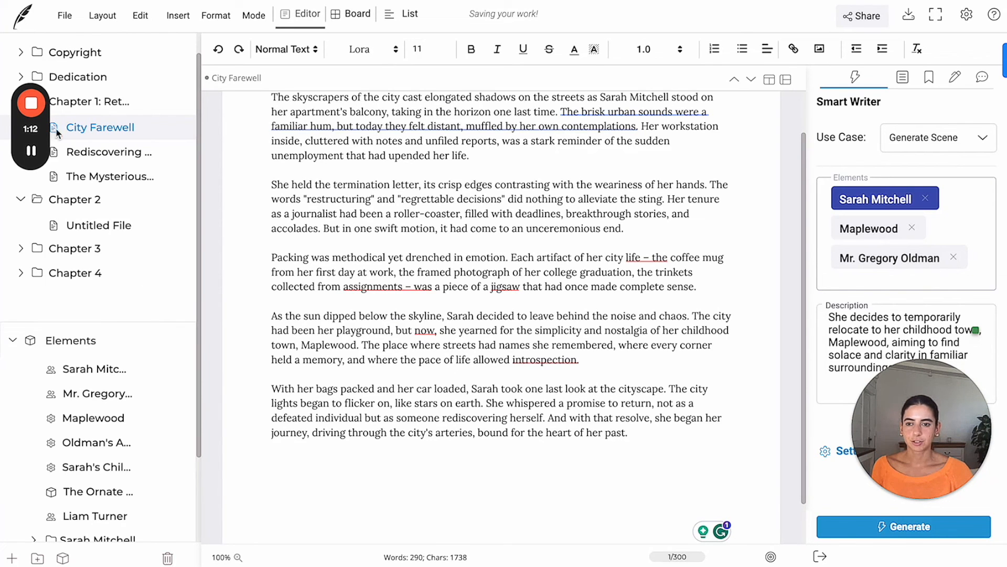
mouse_move(38, 114)
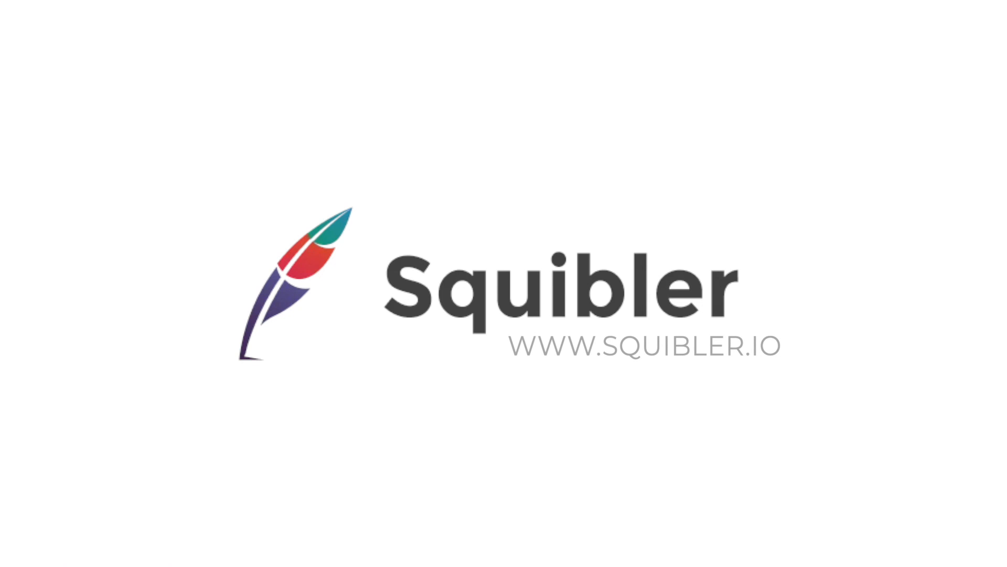